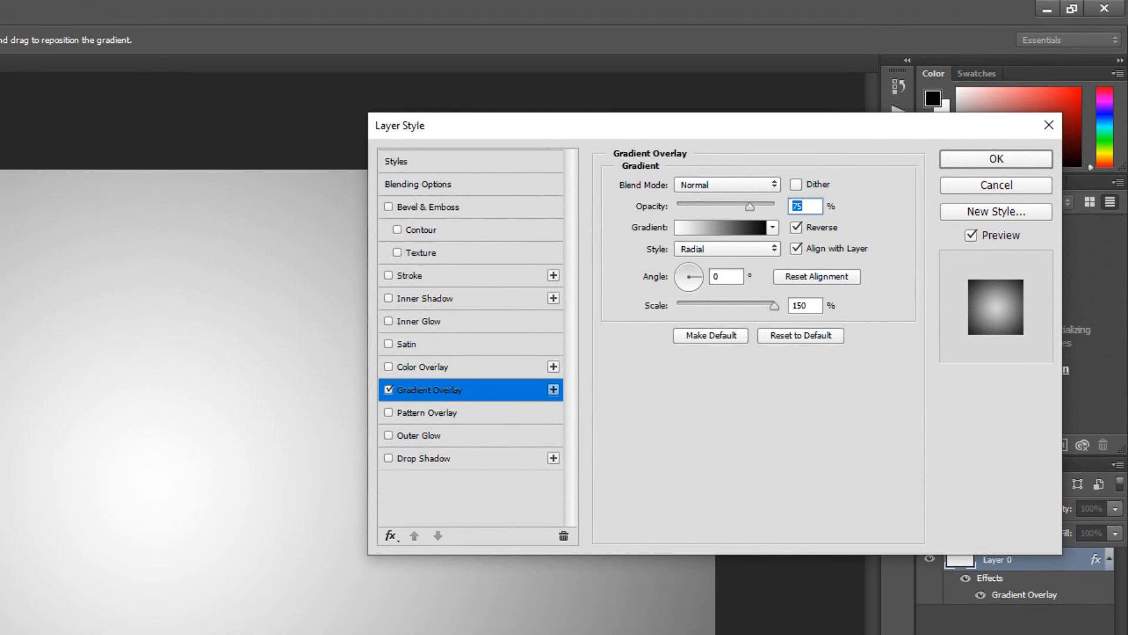
Choose the Black, White gradient for the background layer's Gradient Overlay and apply the layer style.
click(721, 227)
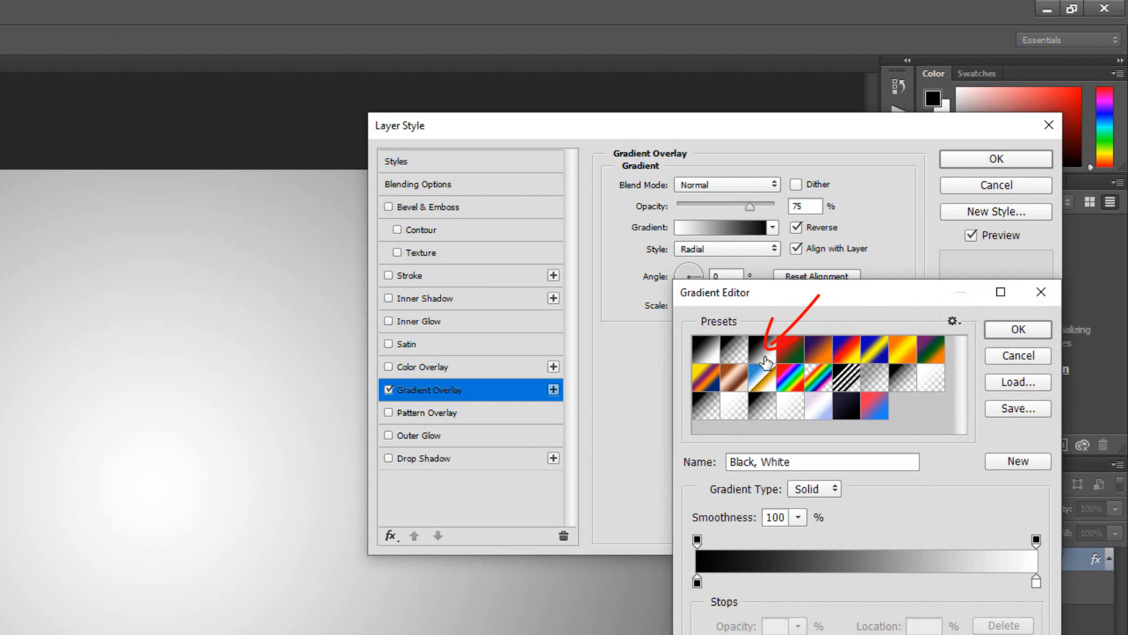
click(1027, 329)
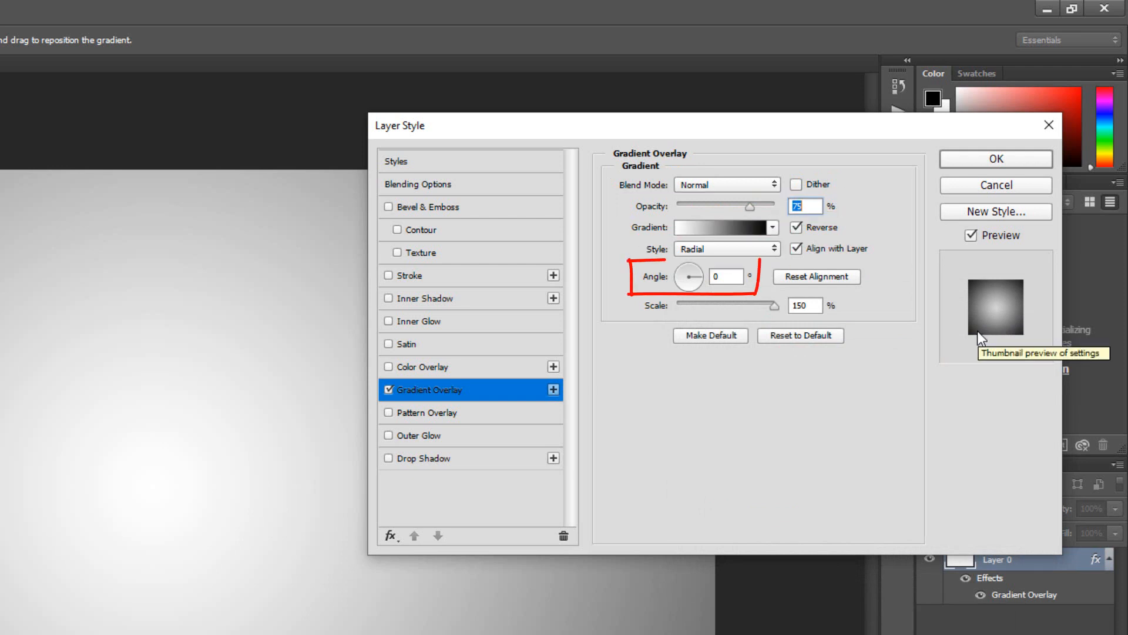
click(998, 159)
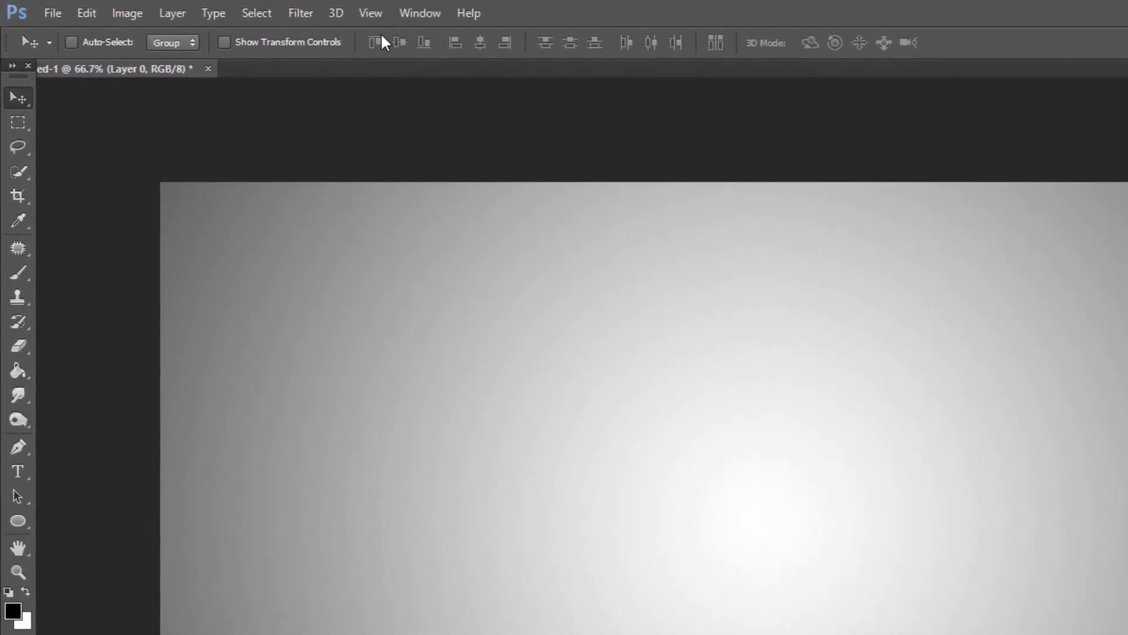
Show the rulers and place a vertical and a horizontal guide crossing at the canvas centre.
click(369, 15)
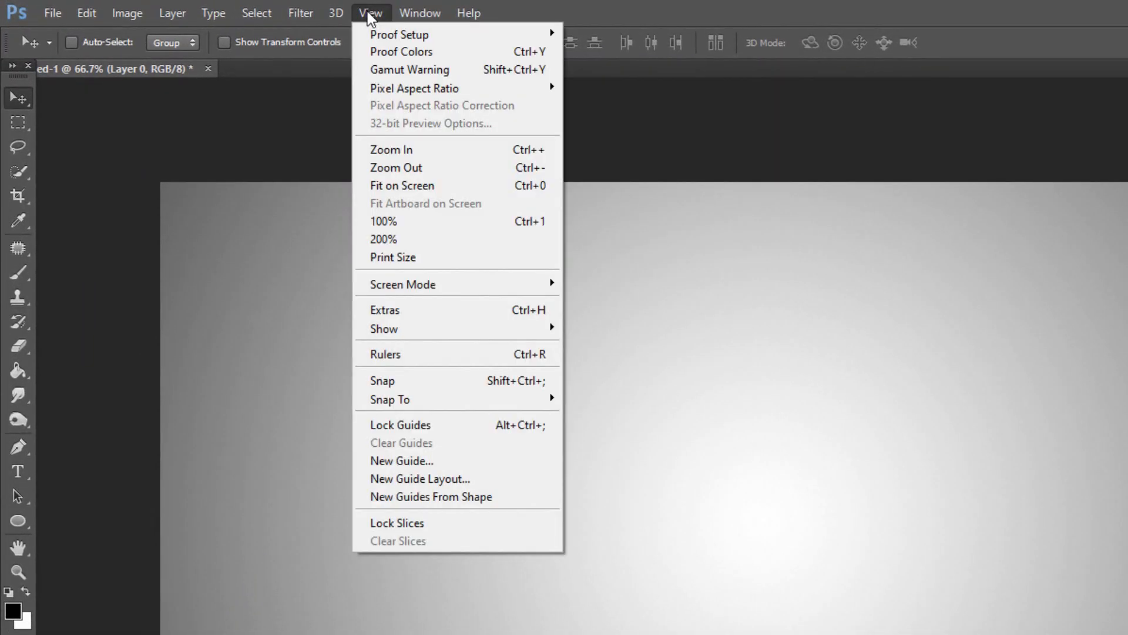
click(393, 353)
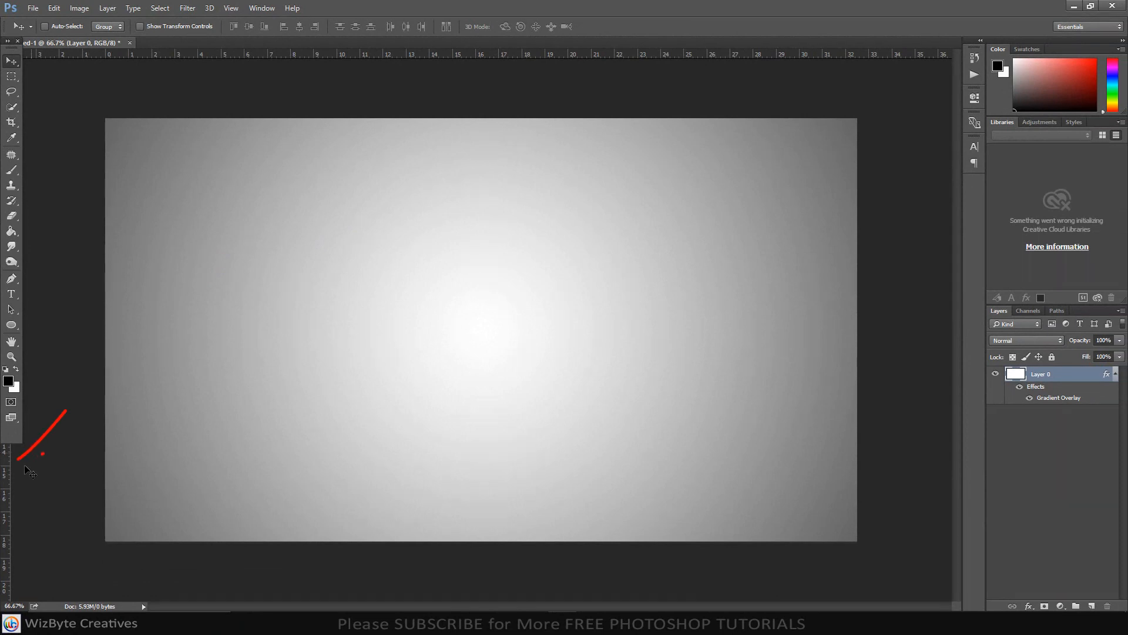
mouse_move(6, 469)
mouse_down()
mouse_move(24, 451)
mouse_move(198, 486)
mouse_move(484, 502)
mouse_up()
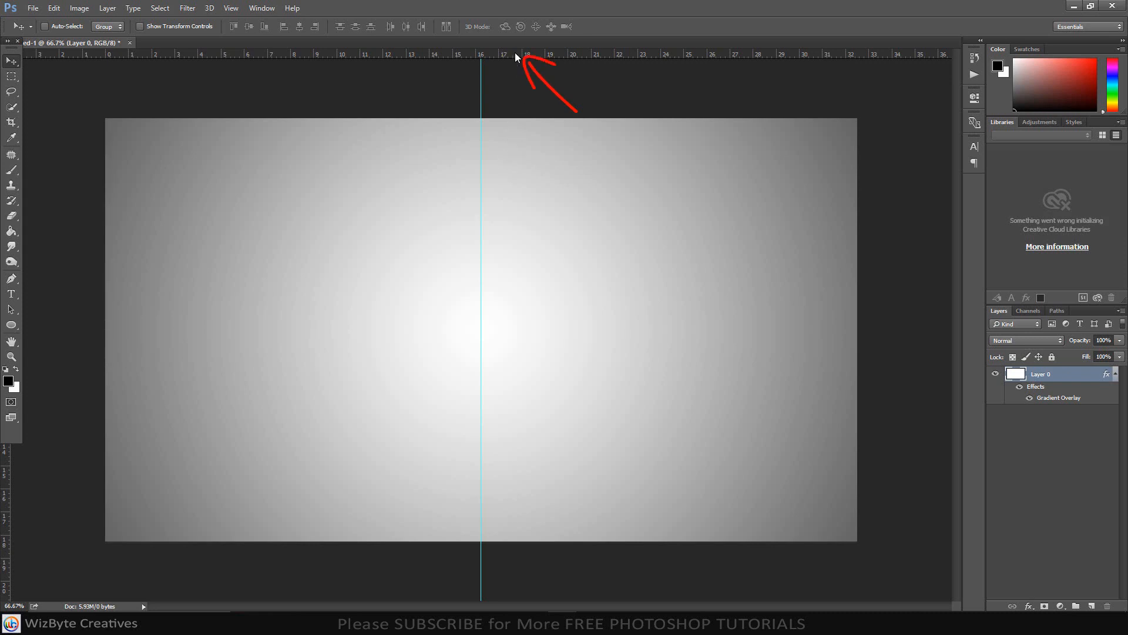
drag(516, 56, 515, 335)
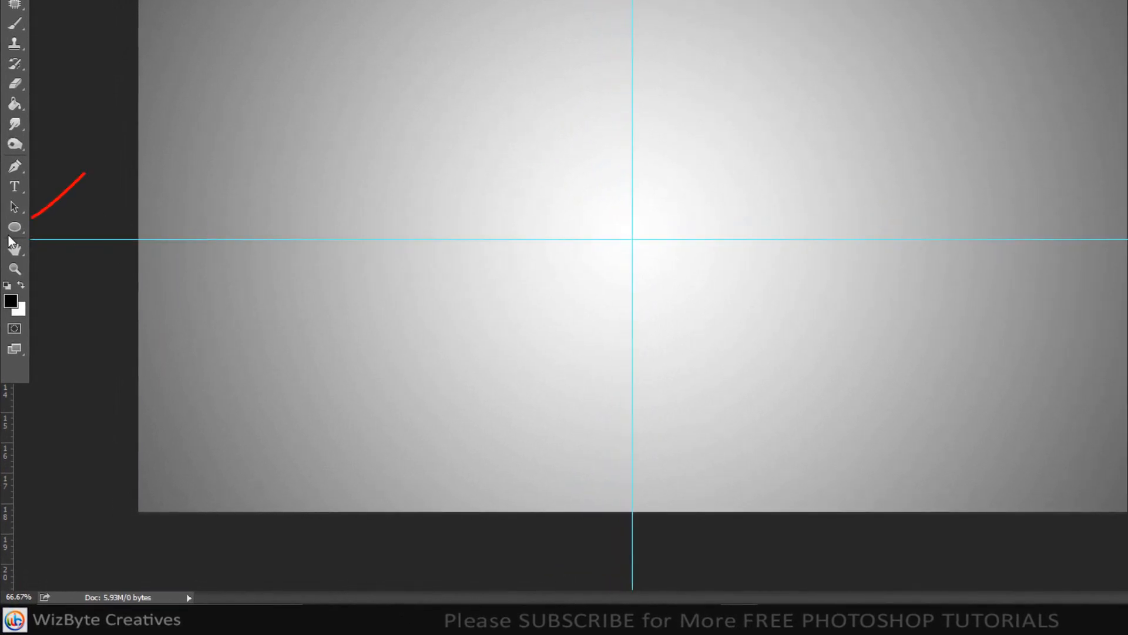
Draw a circle about 540 px wide from the guides' intersection, using the Ellipse Tool with From Center enabled.
right_click(12, 235)
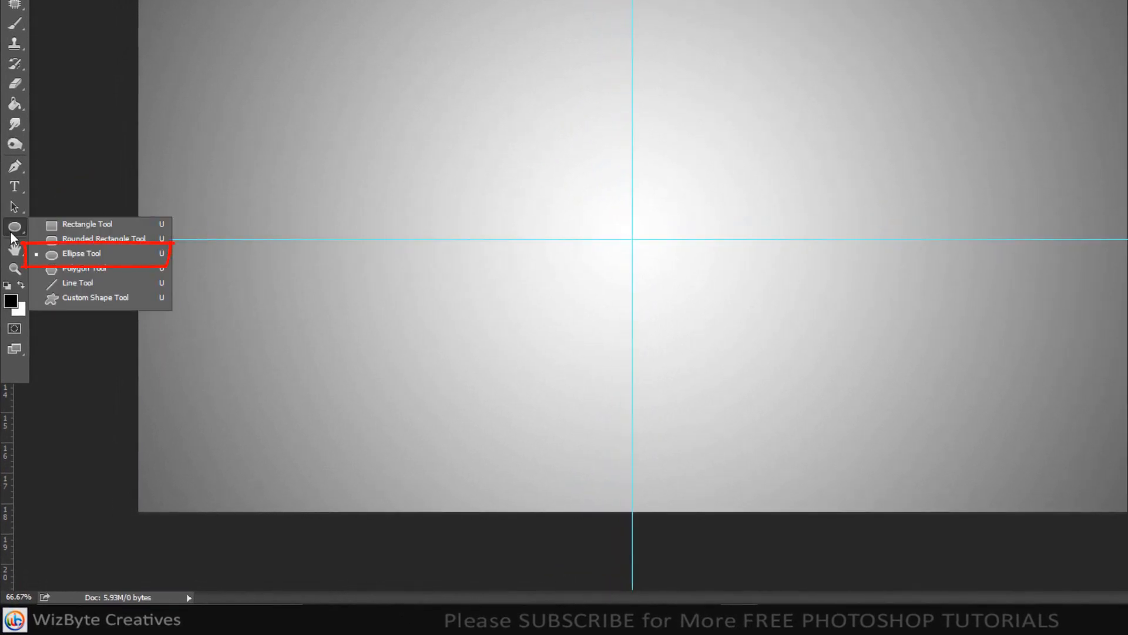
click(81, 258)
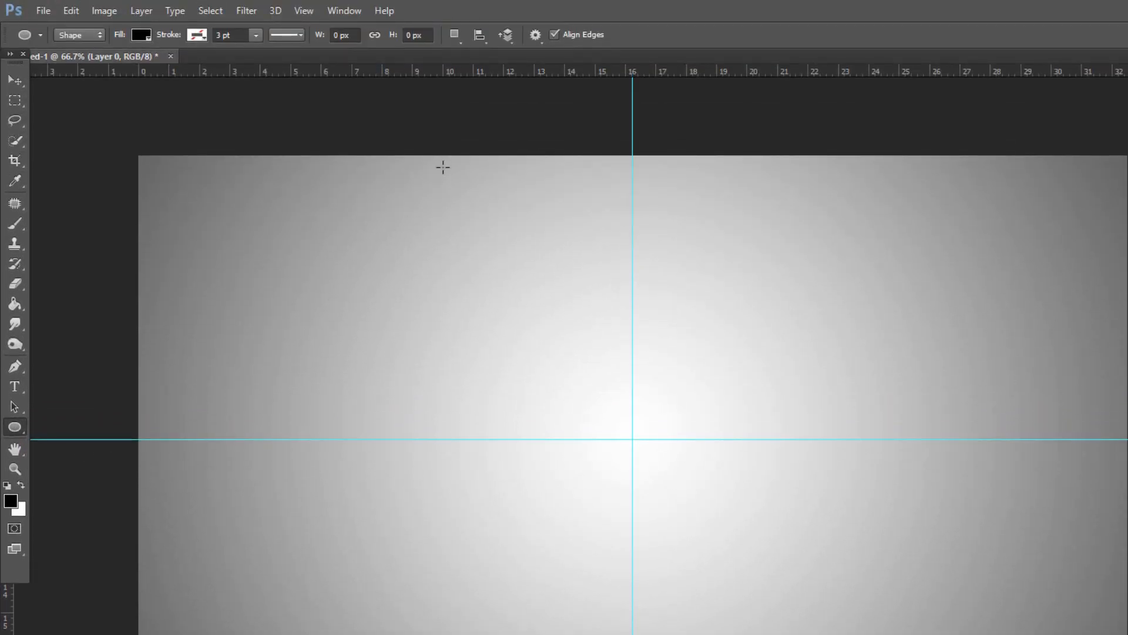
click(536, 36)
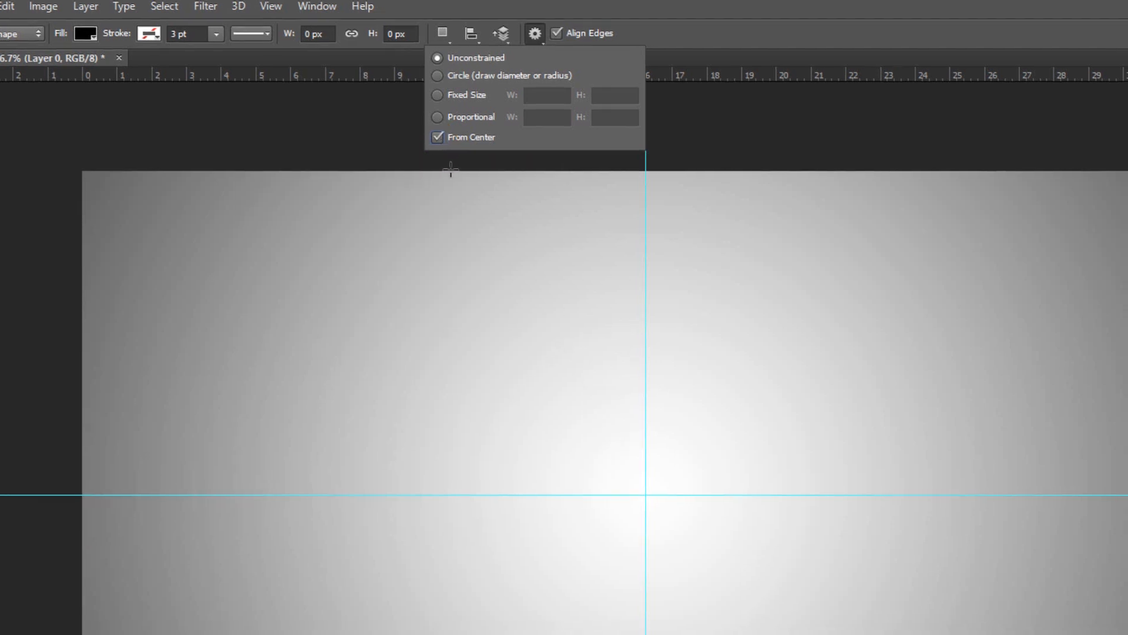
key(shift)
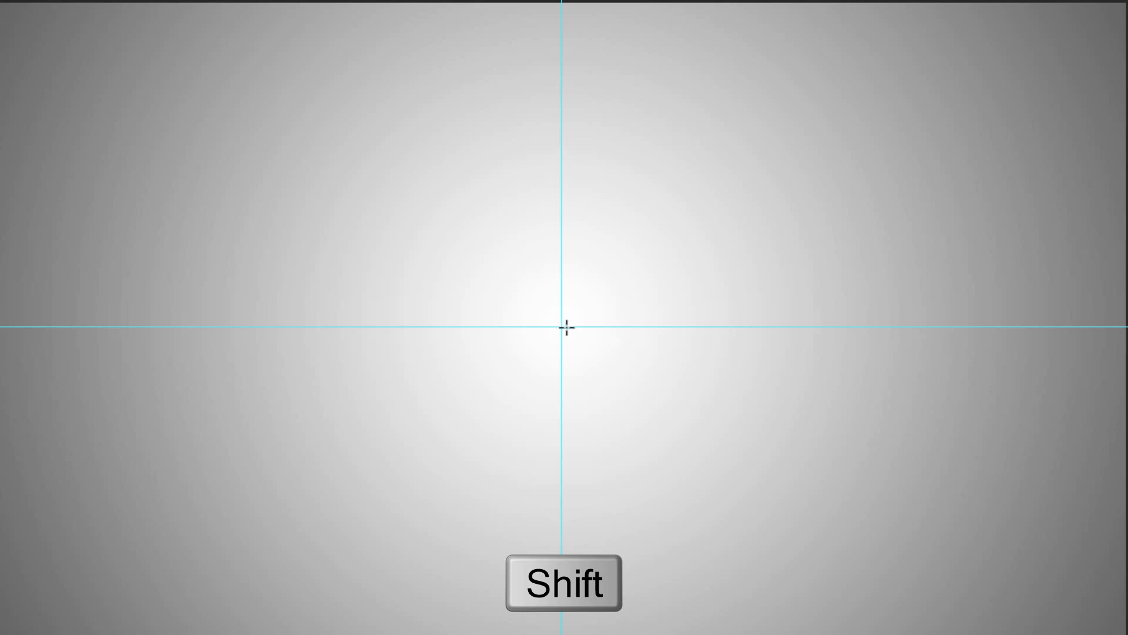
drag(562, 327, 767, 486)
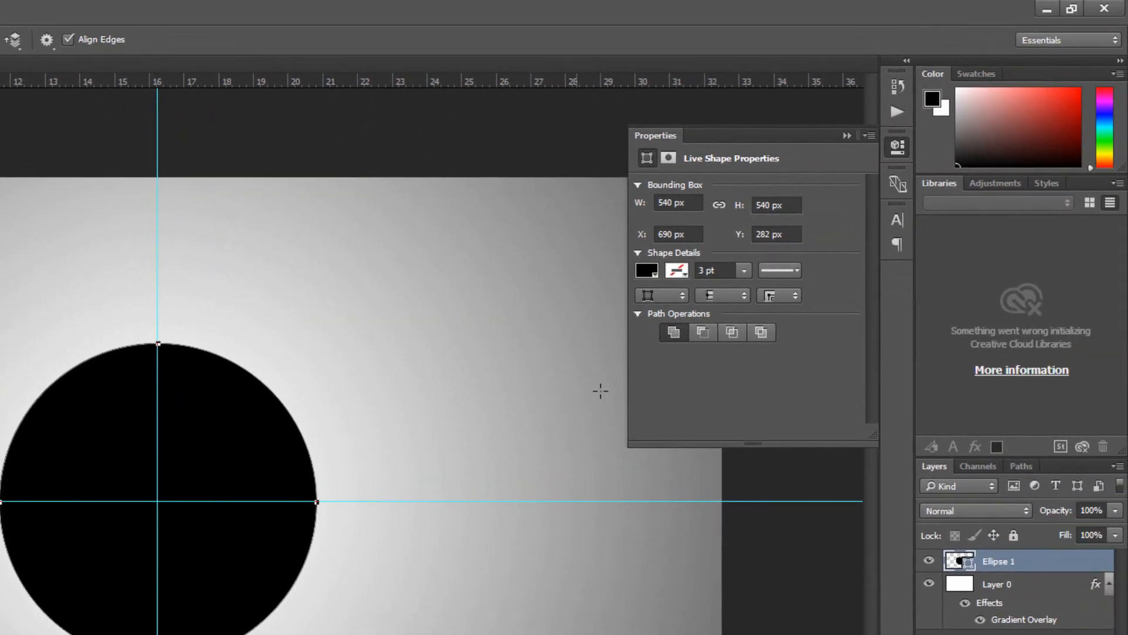
Remove the circle's fill and give it a solid black stroke of 4 pt.
click(647, 270)
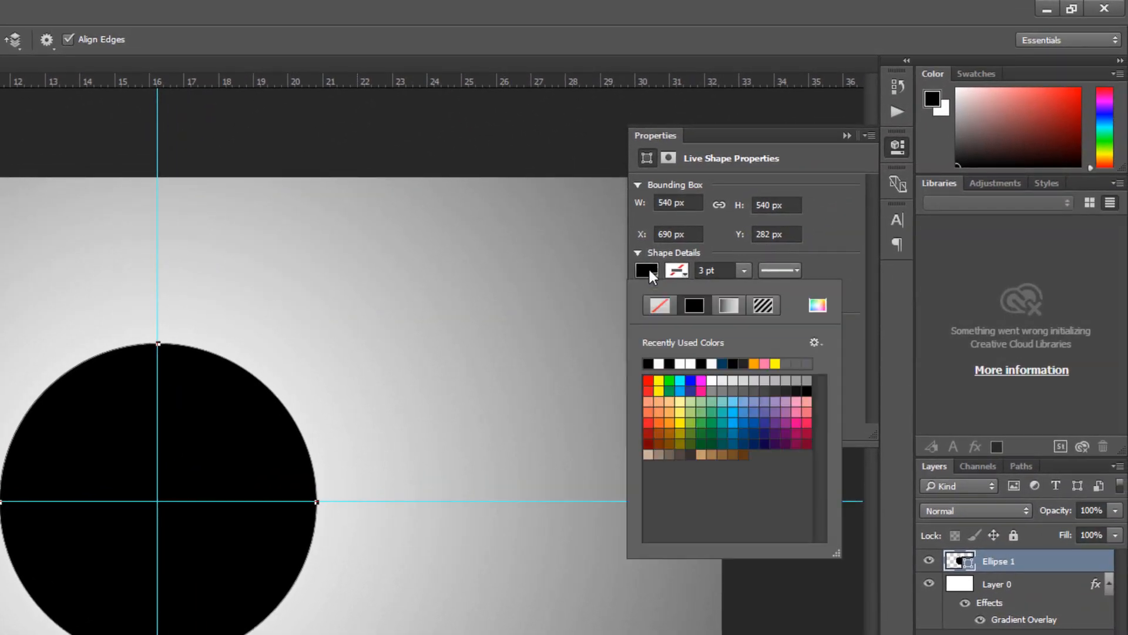
click(663, 306)
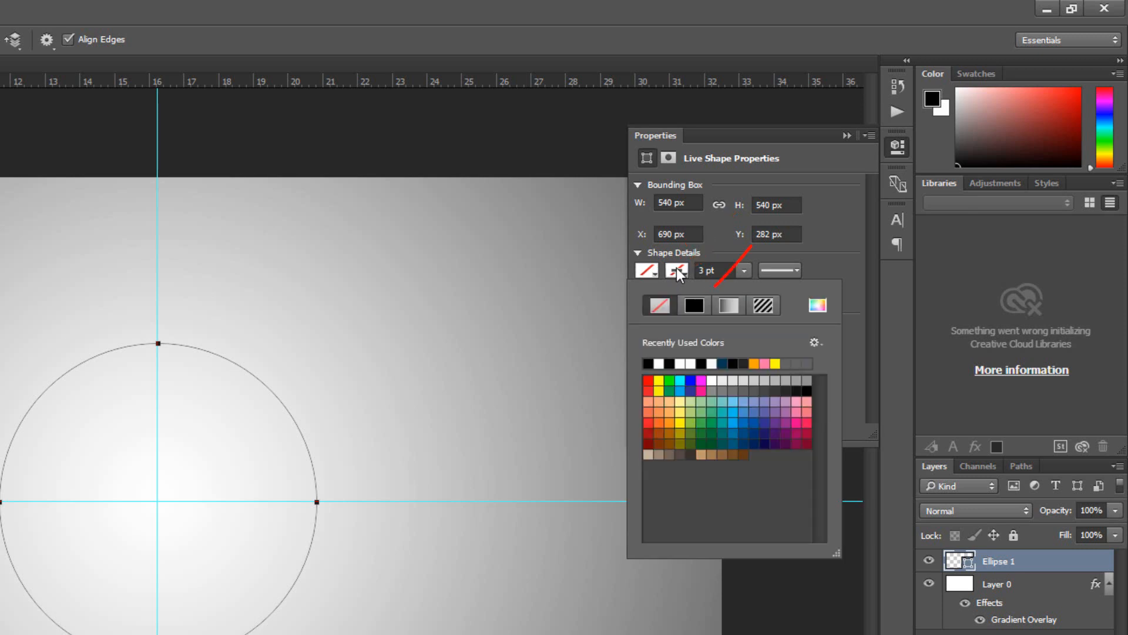
click(693, 307)
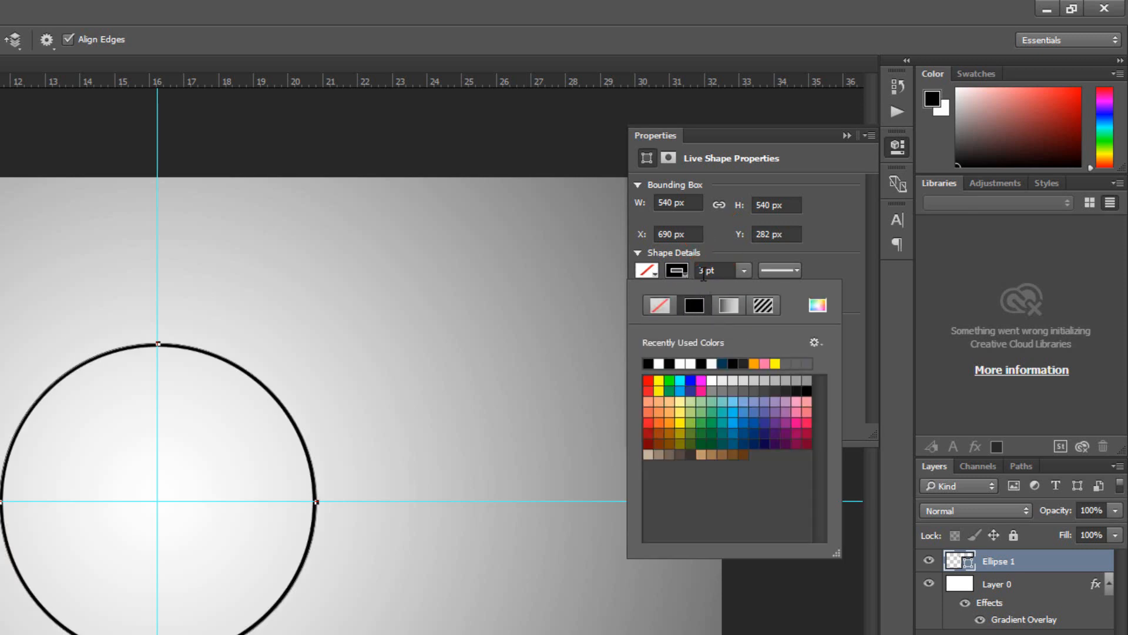
drag(706, 271, 691, 271)
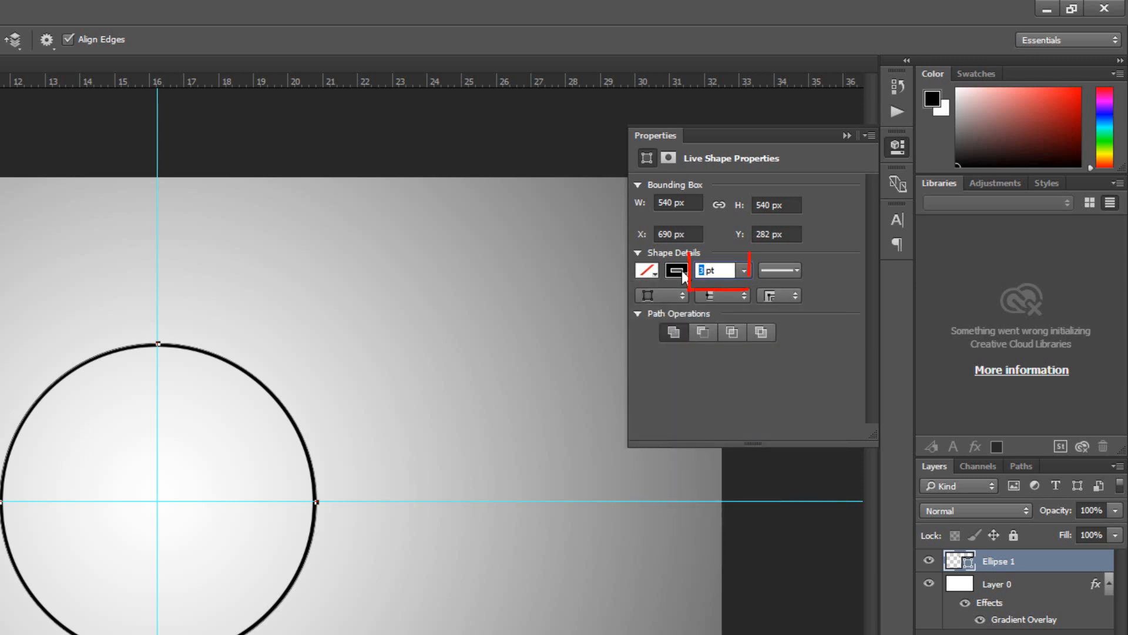
text(4)
click(851, 135)
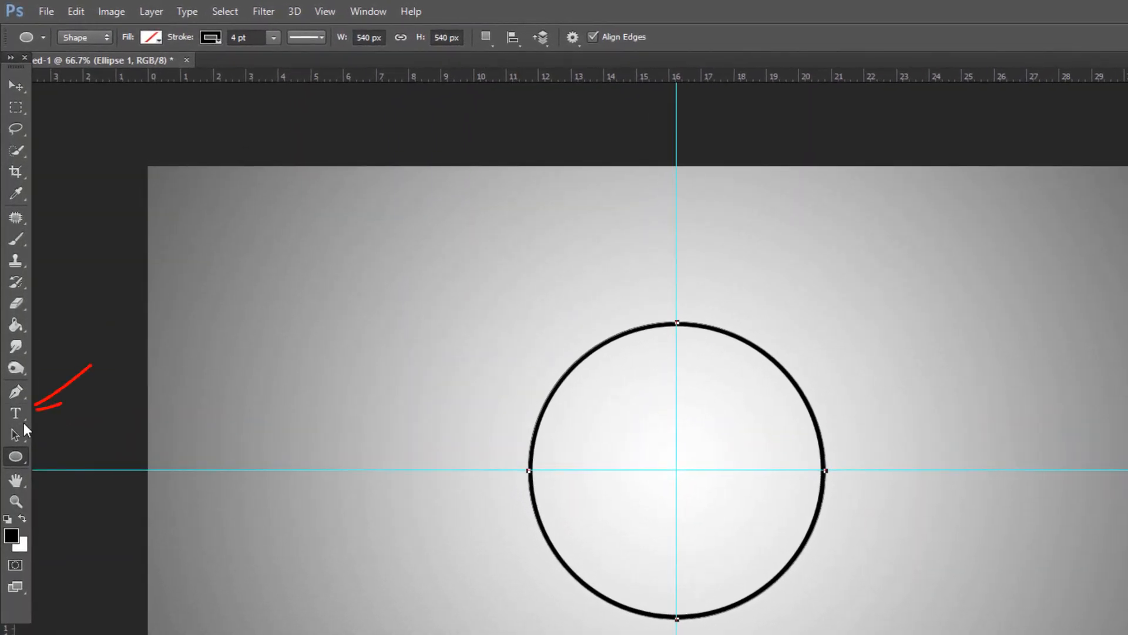
Add the horizontal text "WIZBYTE CREATIVES" below the circle, centred on the vertical guide.
click(22, 422)
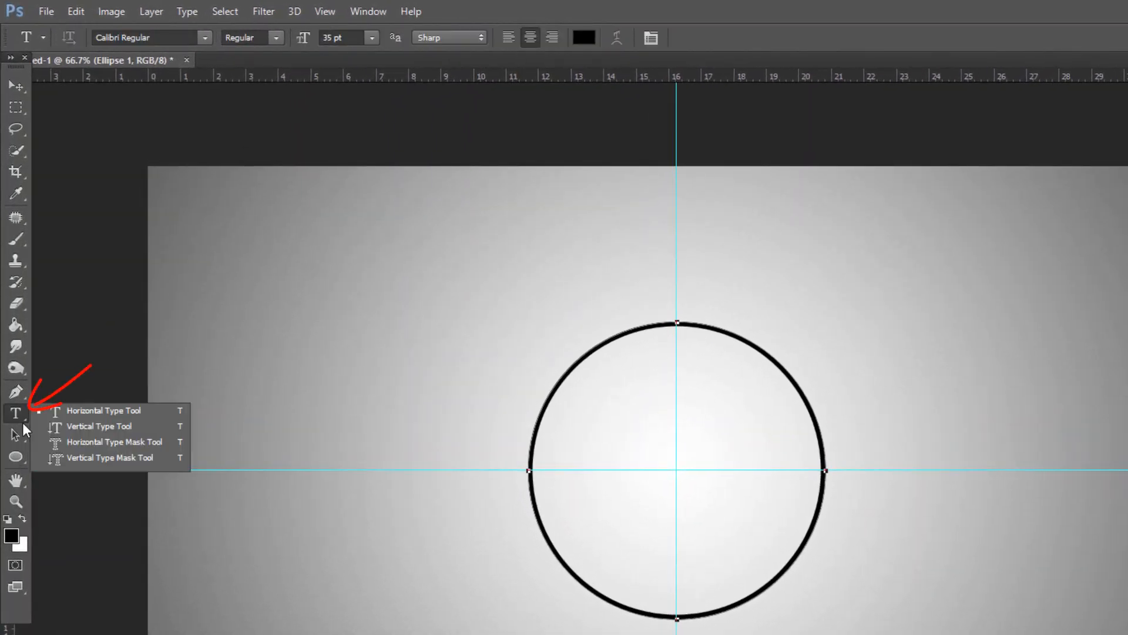
click(82, 411)
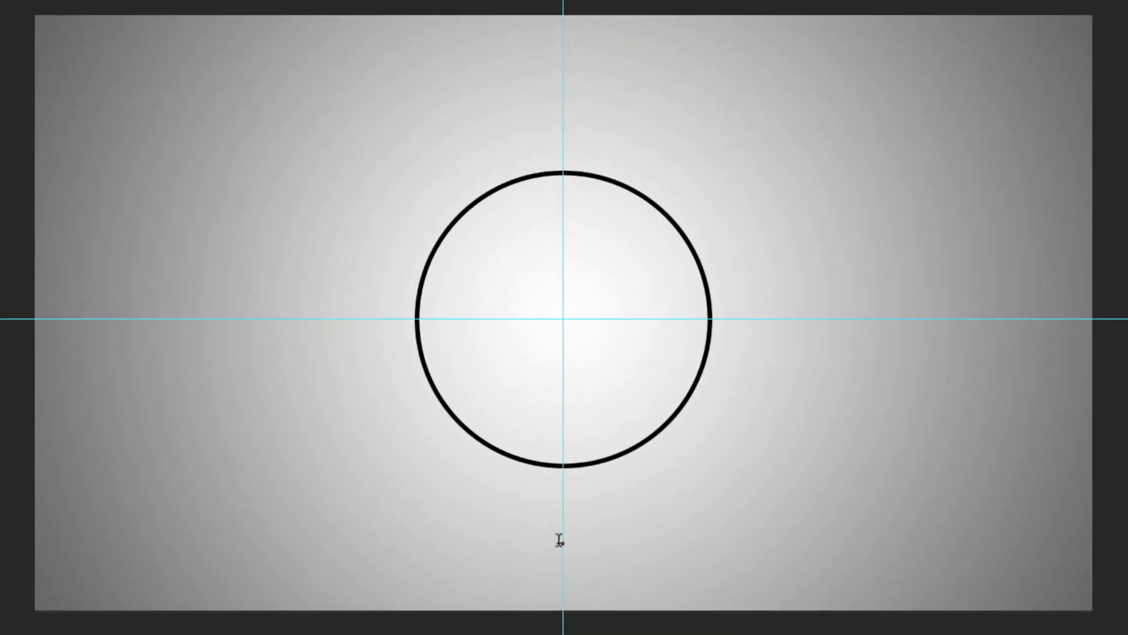
click(560, 539)
text(WIZBYT)
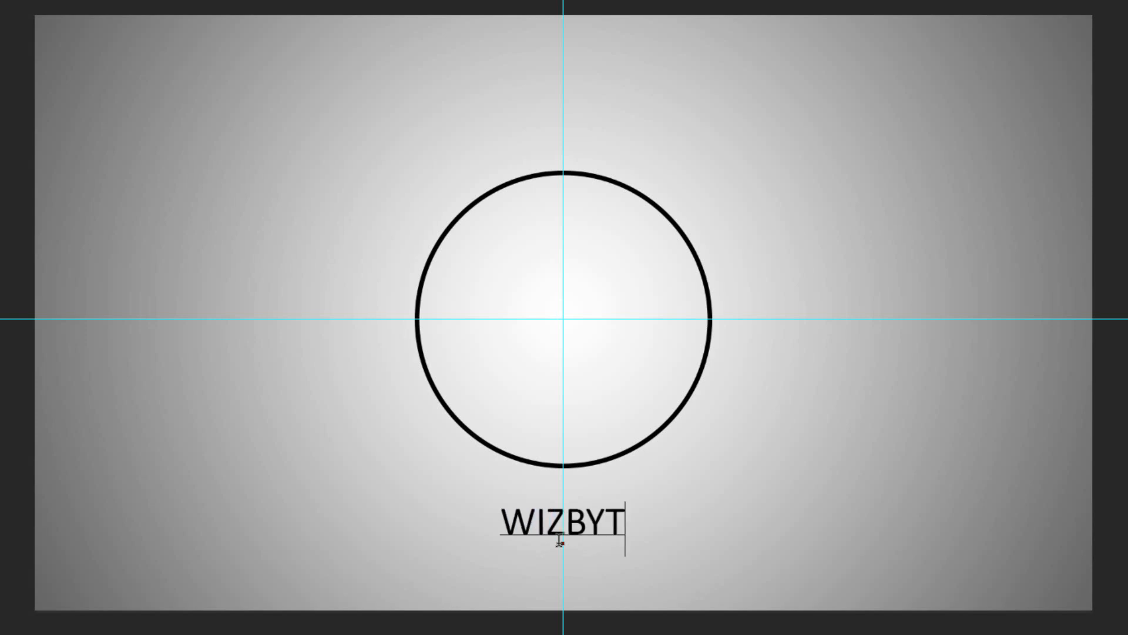
text(E CREAT)
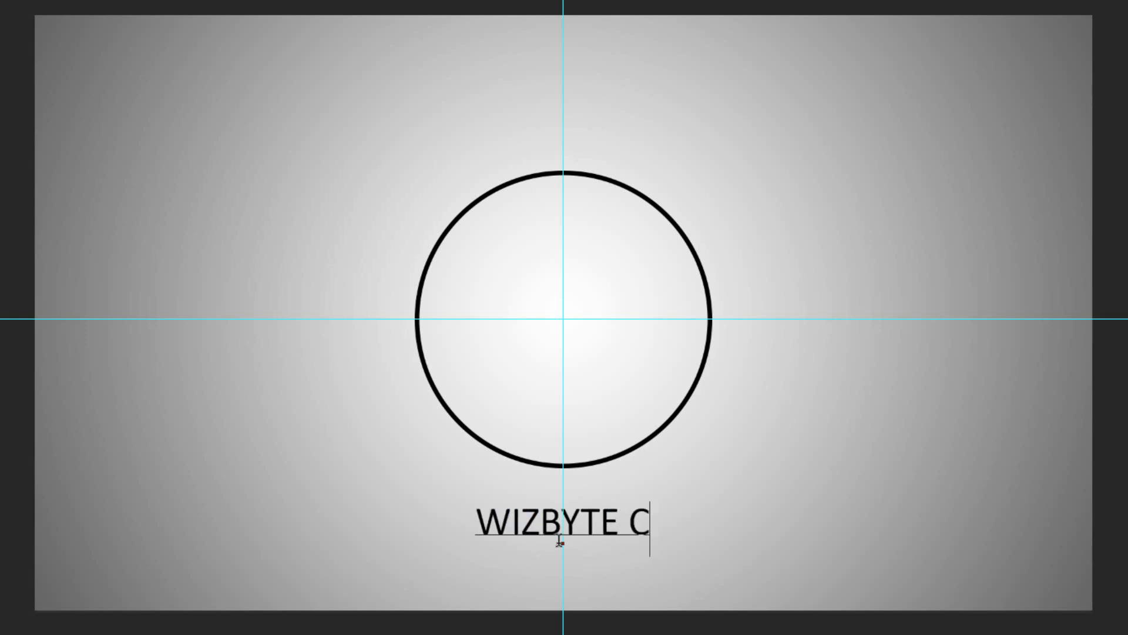
text(IVES)
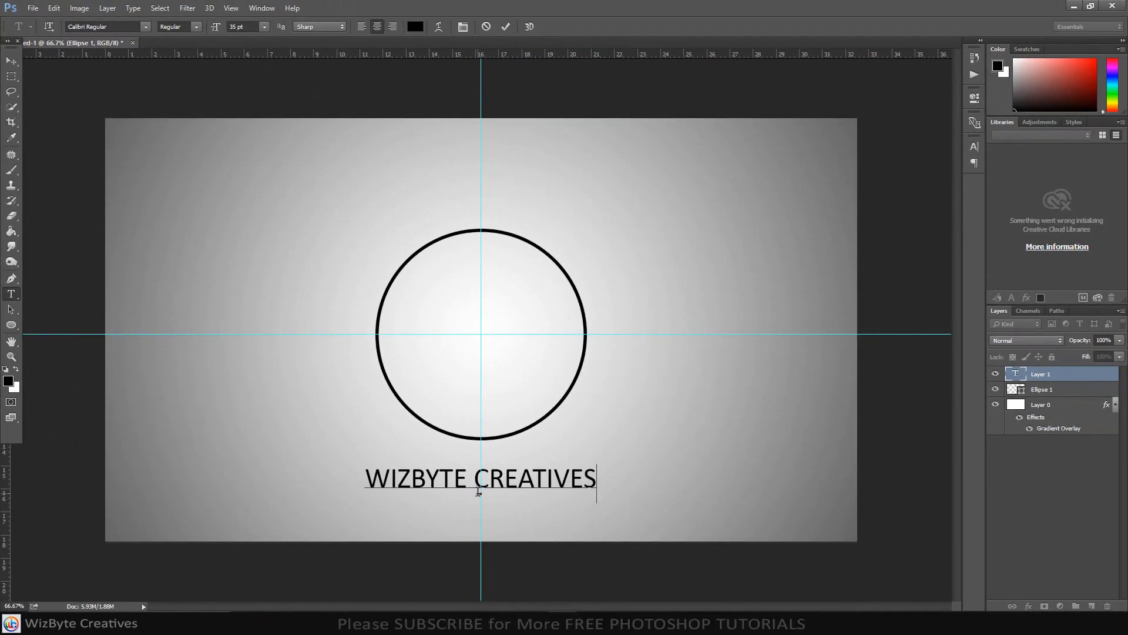
click(6, 66)
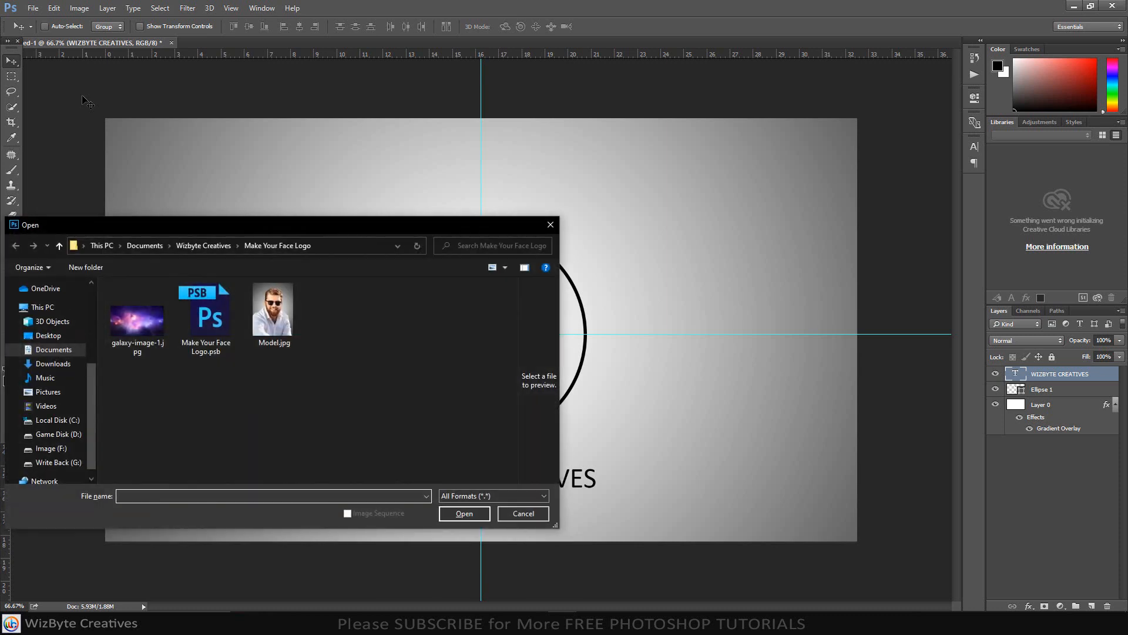
Open the image Model.jpg from the Make Your Face Logo folder.
click(279, 328)
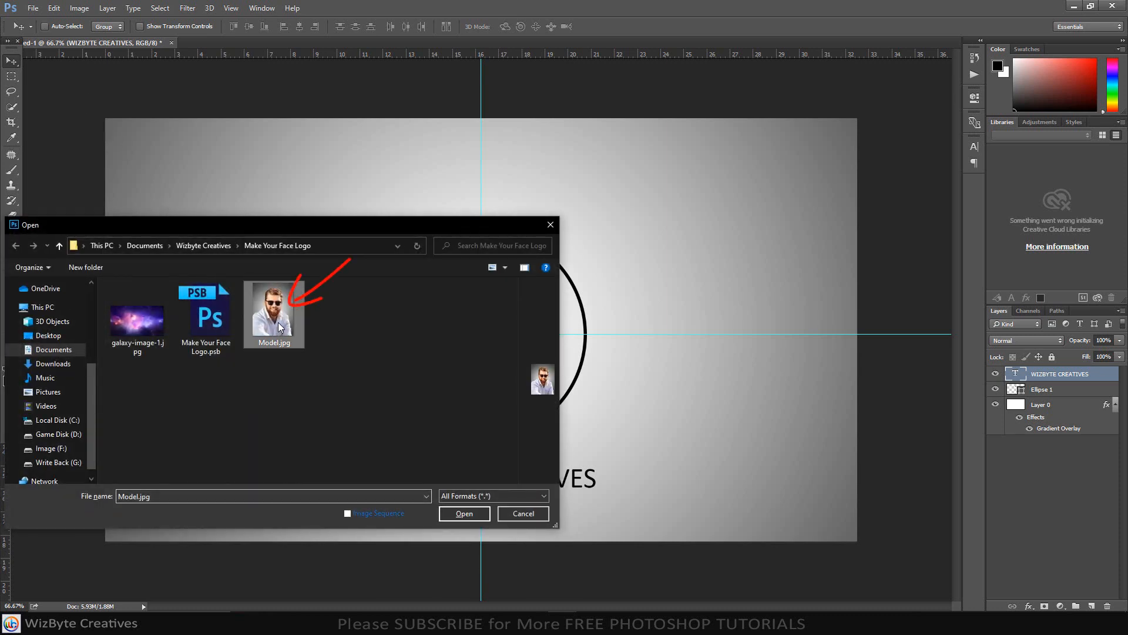
click(460, 514)
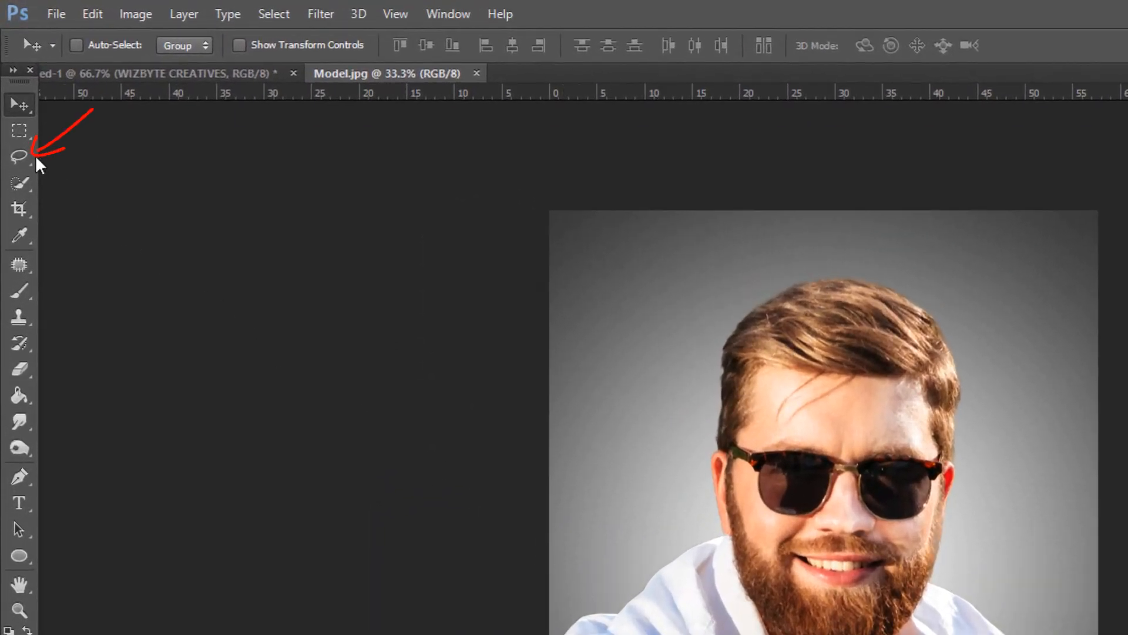
Outline the man's head and beard with the Lasso Tool and copy the selection to a new layer.
click(31, 156)
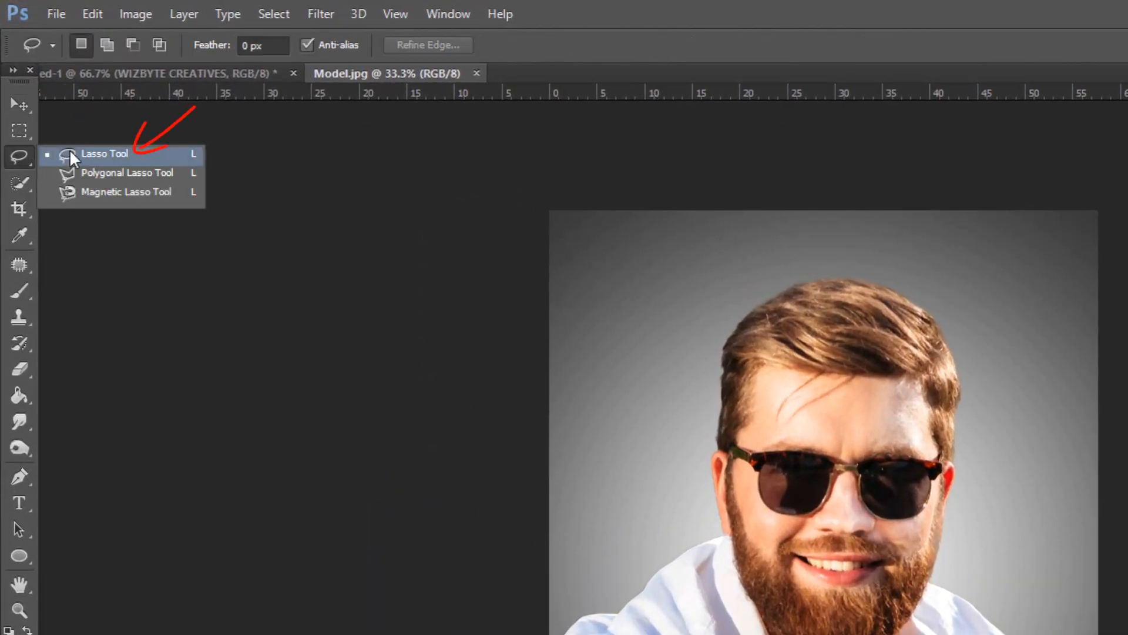
click(98, 153)
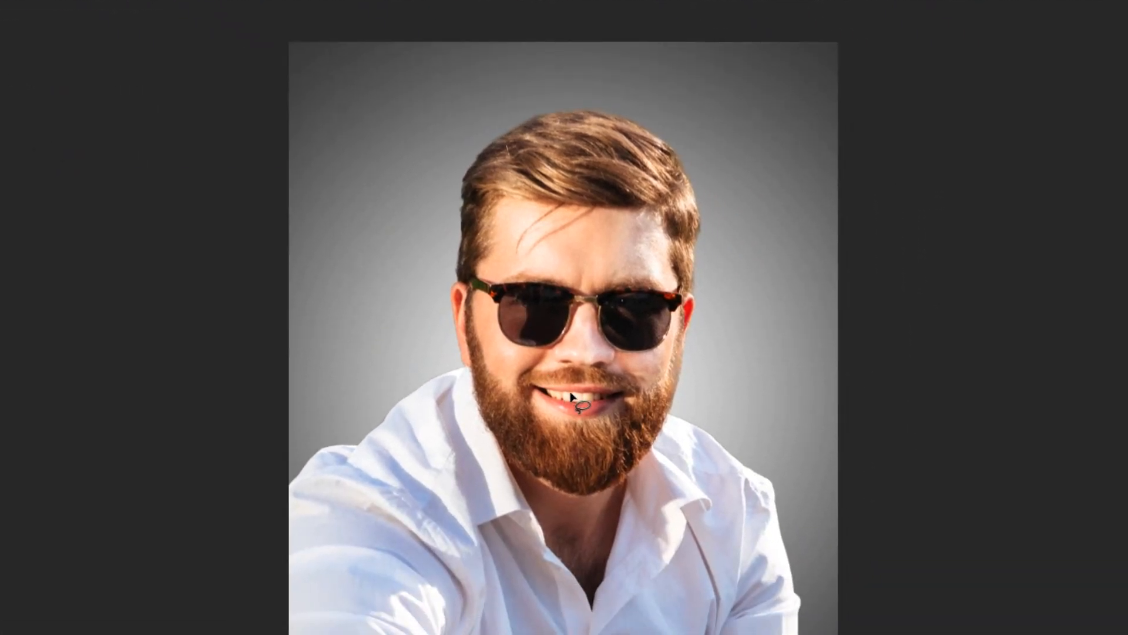
key(ctrl+plus)
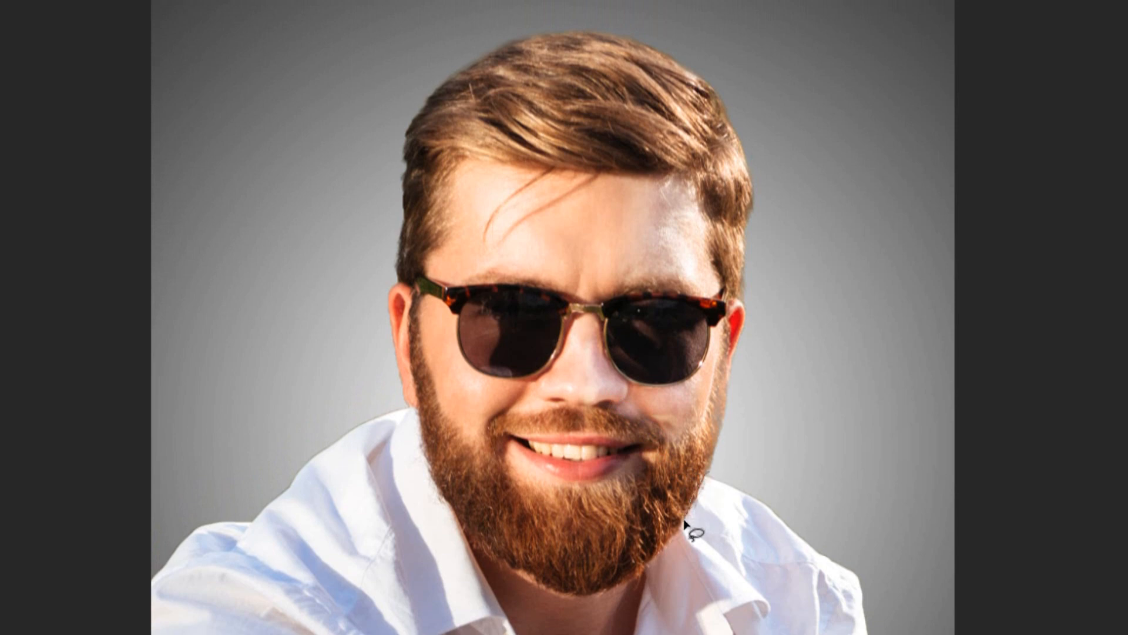
mouse_move(647, 565)
mouse_down()
mouse_move(606, 593)
mouse_move(558, 594)
mouse_move(474, 539)
mouse_move(440, 490)
mouse_move(398, 391)
mouse_move(362, 219)
mouse_move(360, 156)
mouse_move(386, 64)
mouse_move(436, 35)
mouse_move(580, 8)
mouse_move(699, 30)
mouse_move(823, 128)
mouse_move(832, 200)
mouse_move(709, 472)
mouse_up()
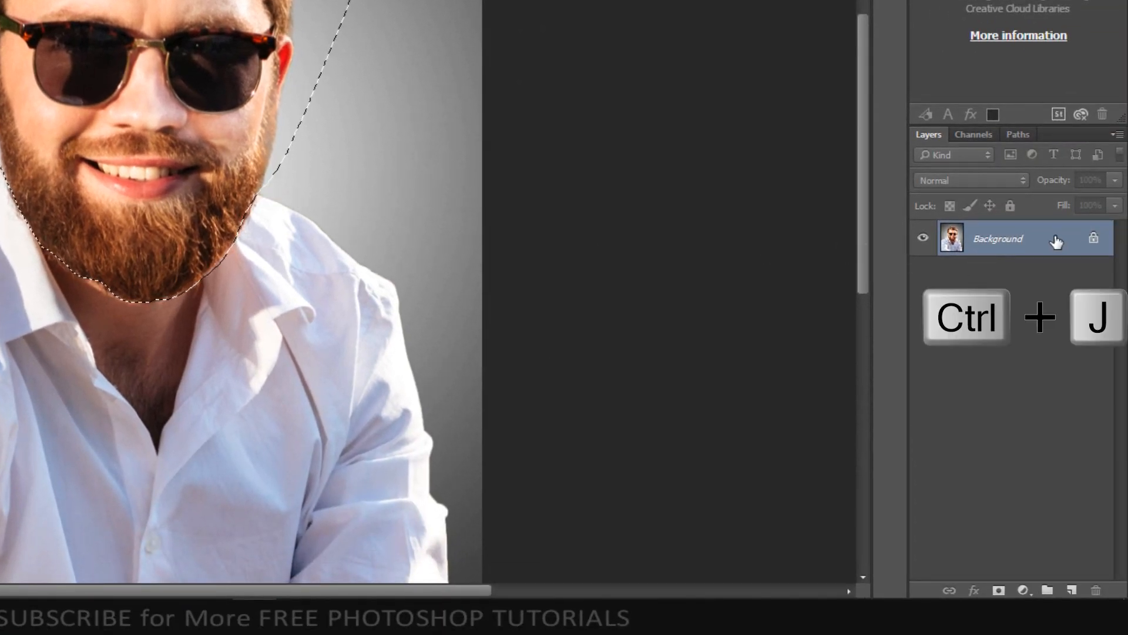
key(ctrl+j)
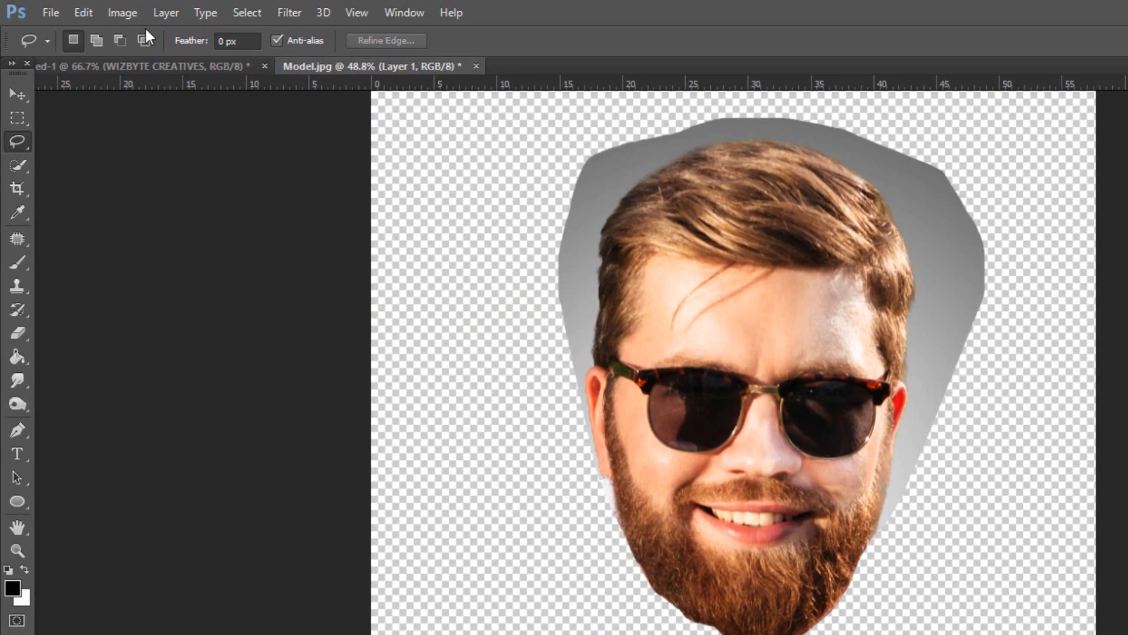
Apply a Threshold adjustment with level 100 to the cut-out head layer.
click(92, 11)
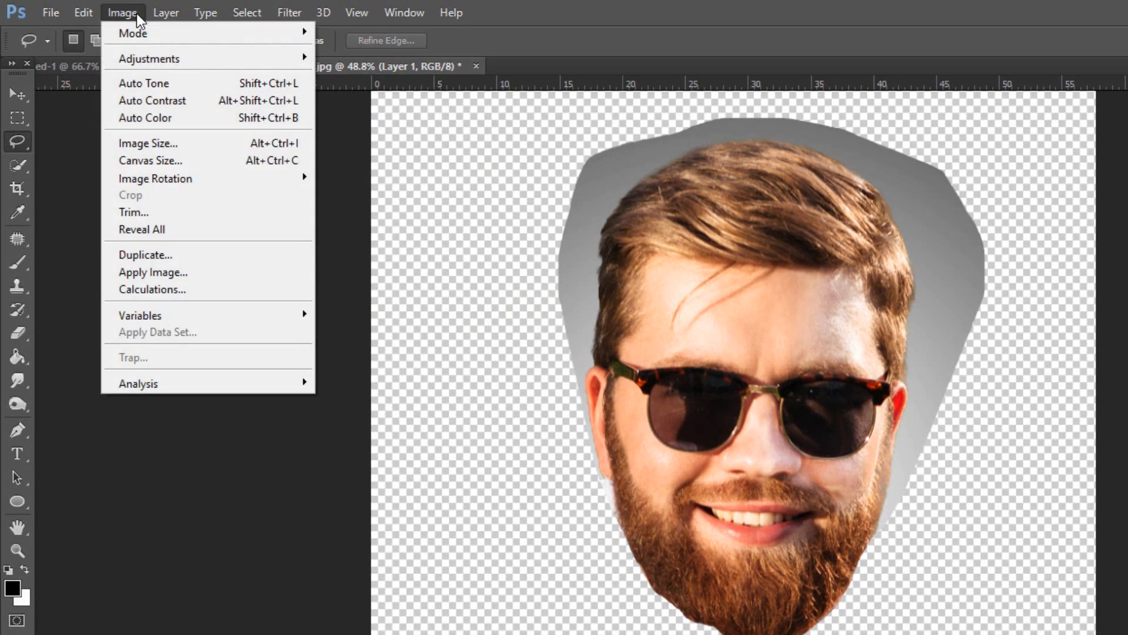
mouse_move(148, 62)
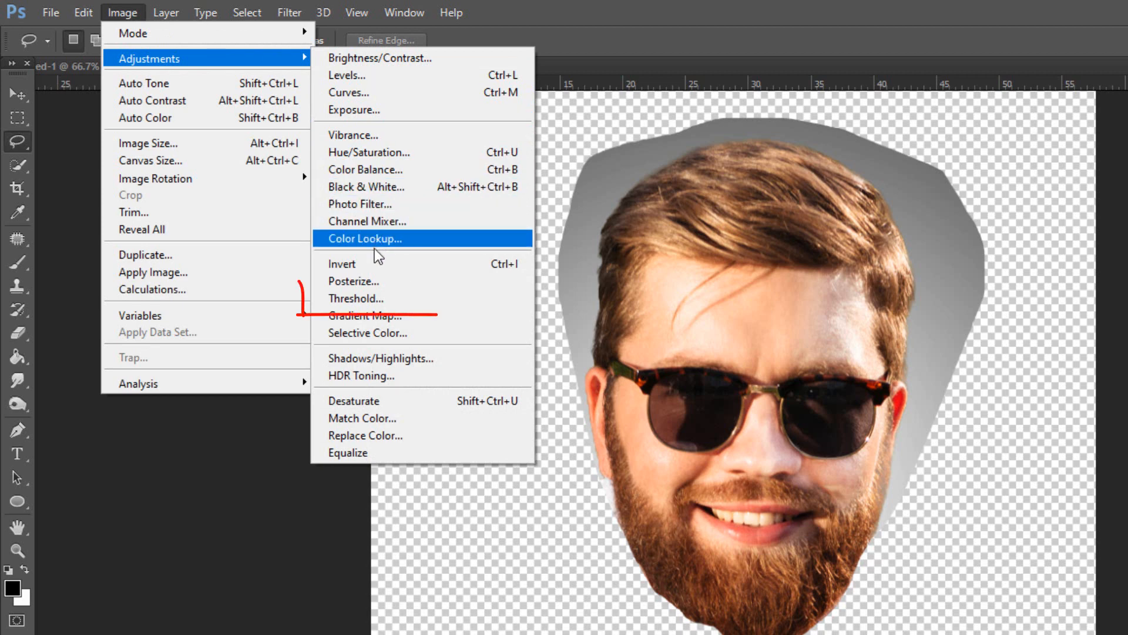
click(369, 299)
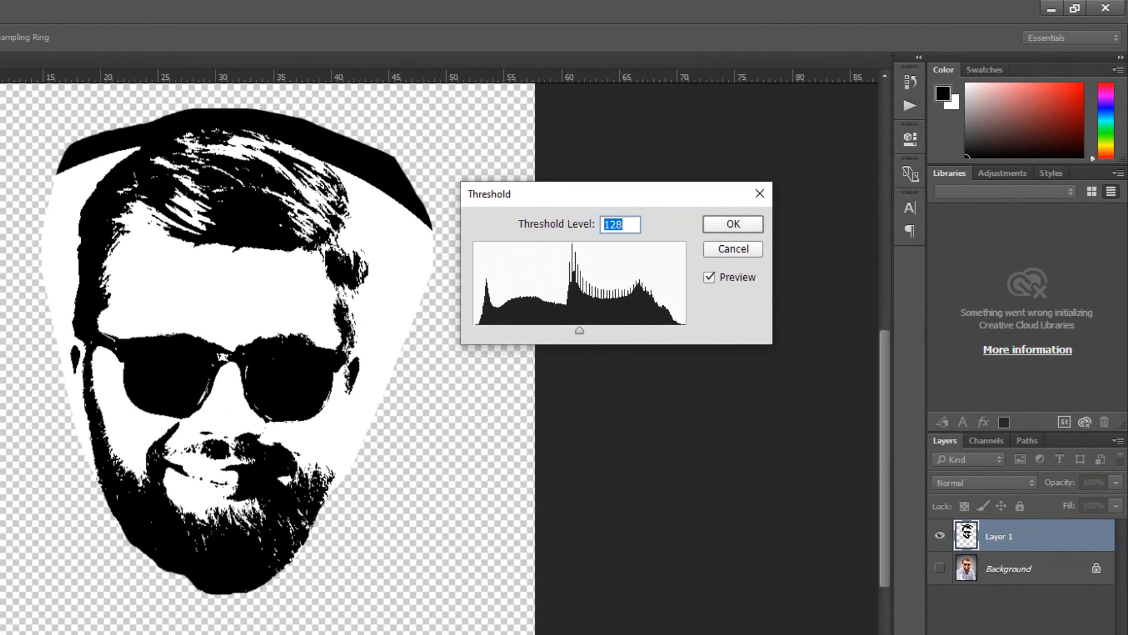
drag(580, 333, 561, 336)
drag(555, 338, 556, 337)
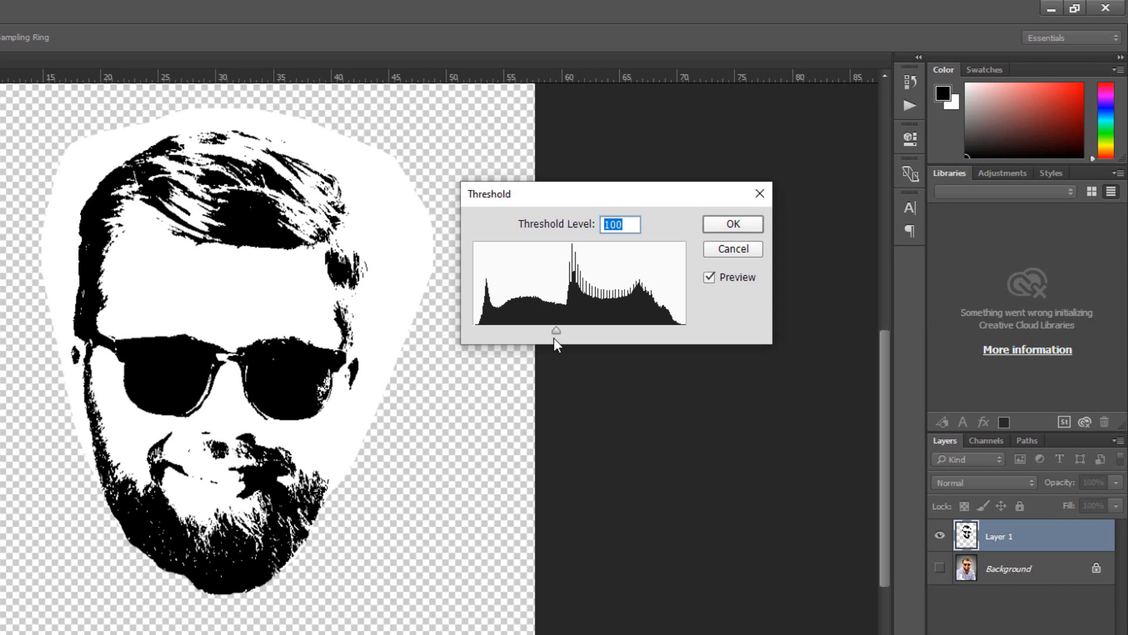
click(749, 226)
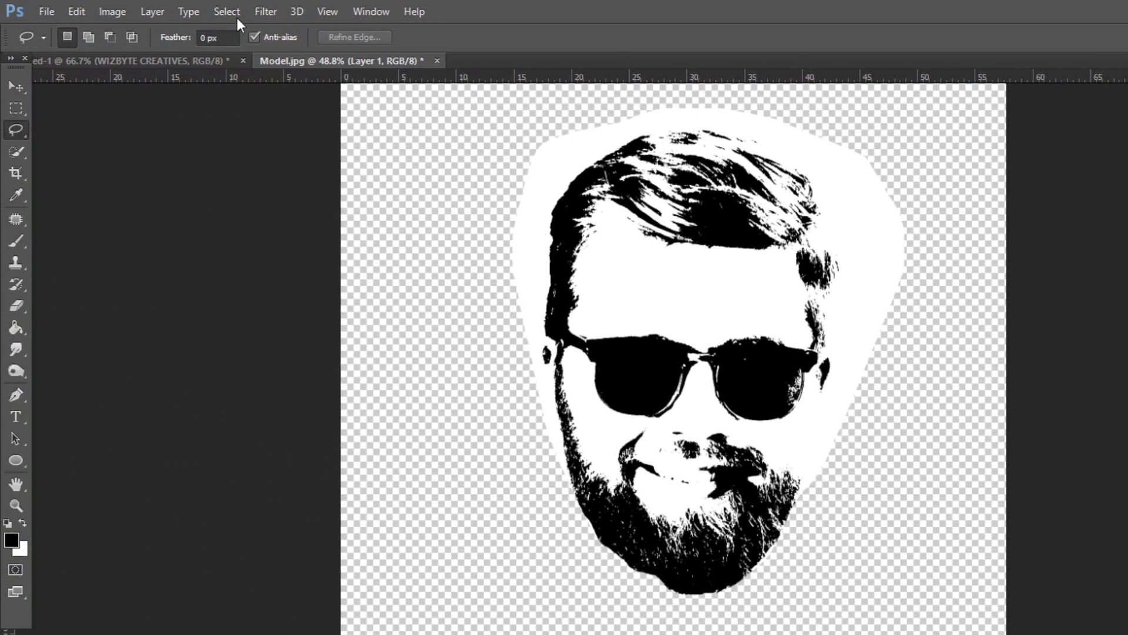
Select the head's black areas using Color Range with Fuzziness 0 and move the selected pixels into the WIZBYTE CREATIVES logo document.
click(234, 15)
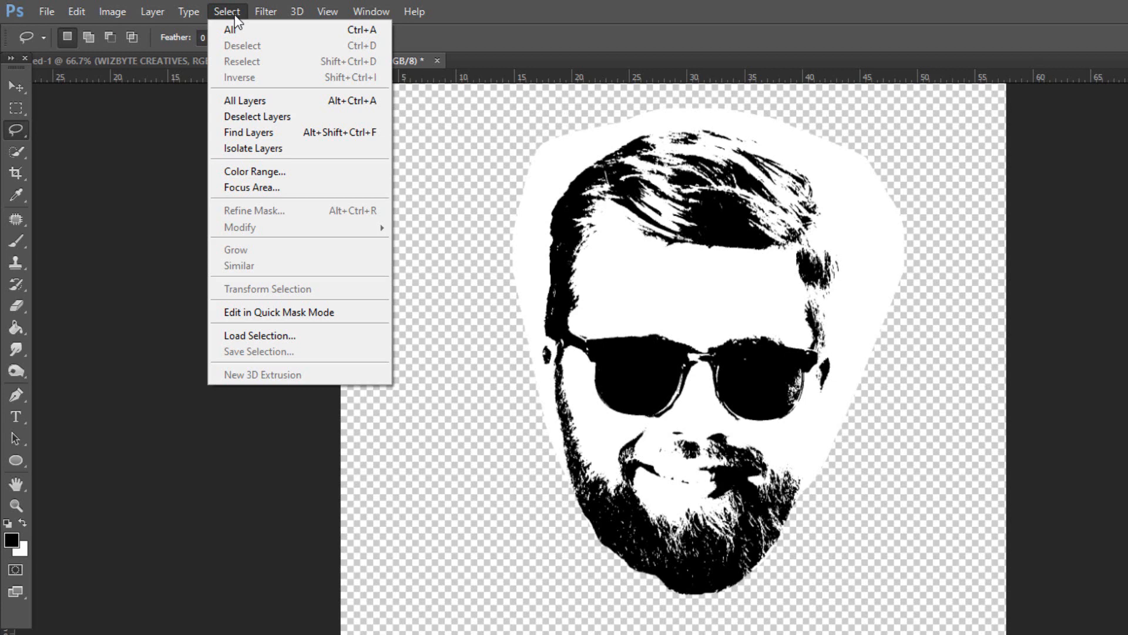
click(264, 171)
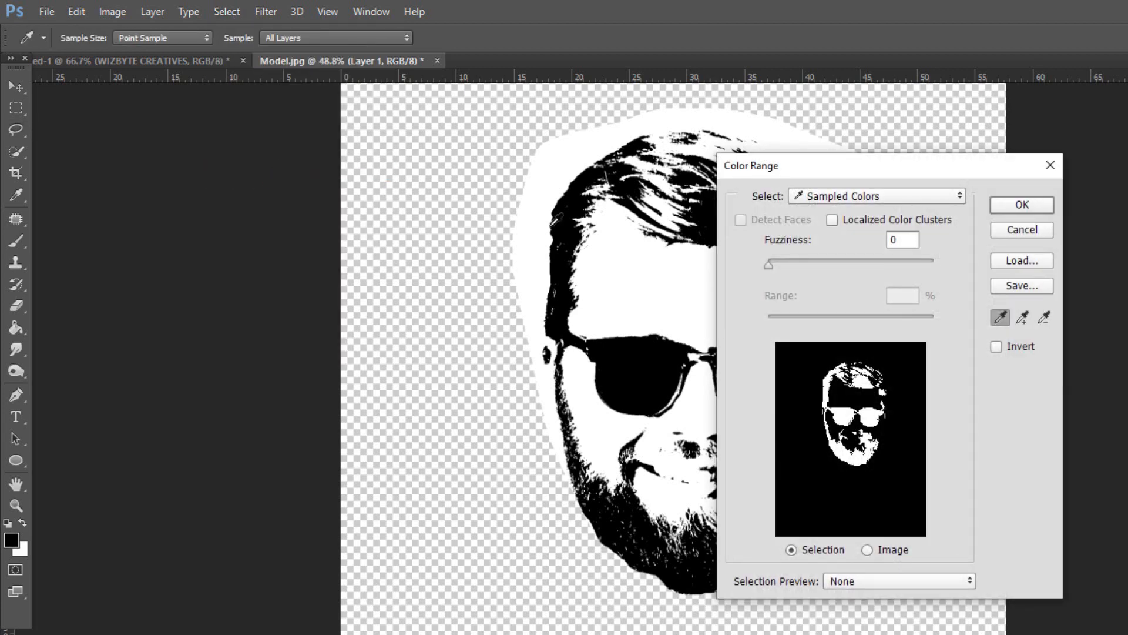
drag(765, 264, 690, 271)
click(1022, 207)
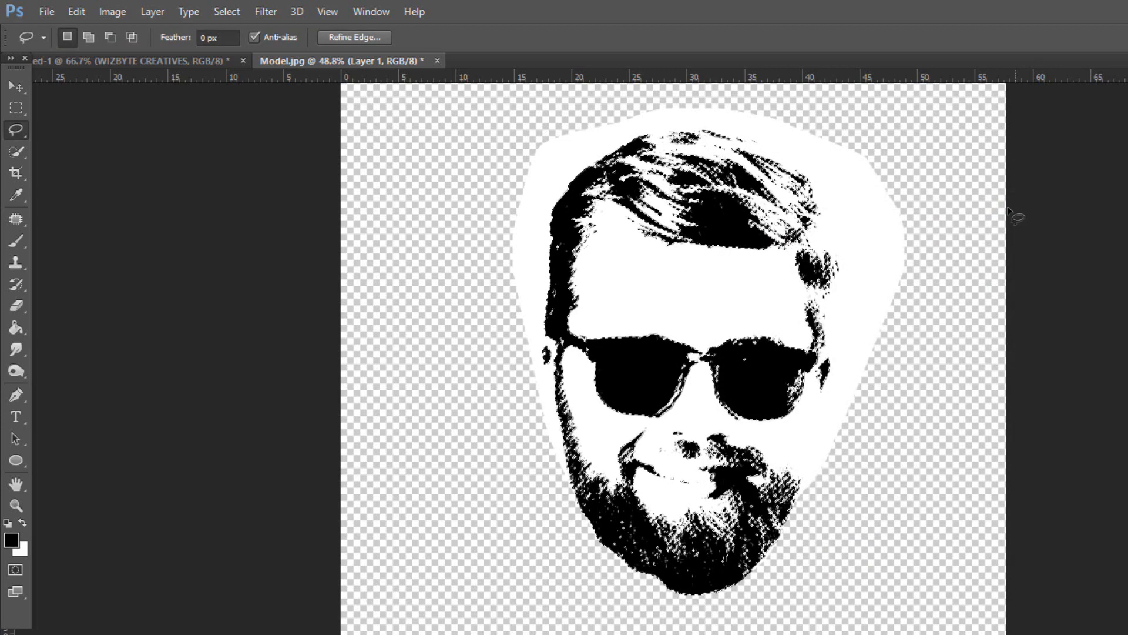
click(14, 86)
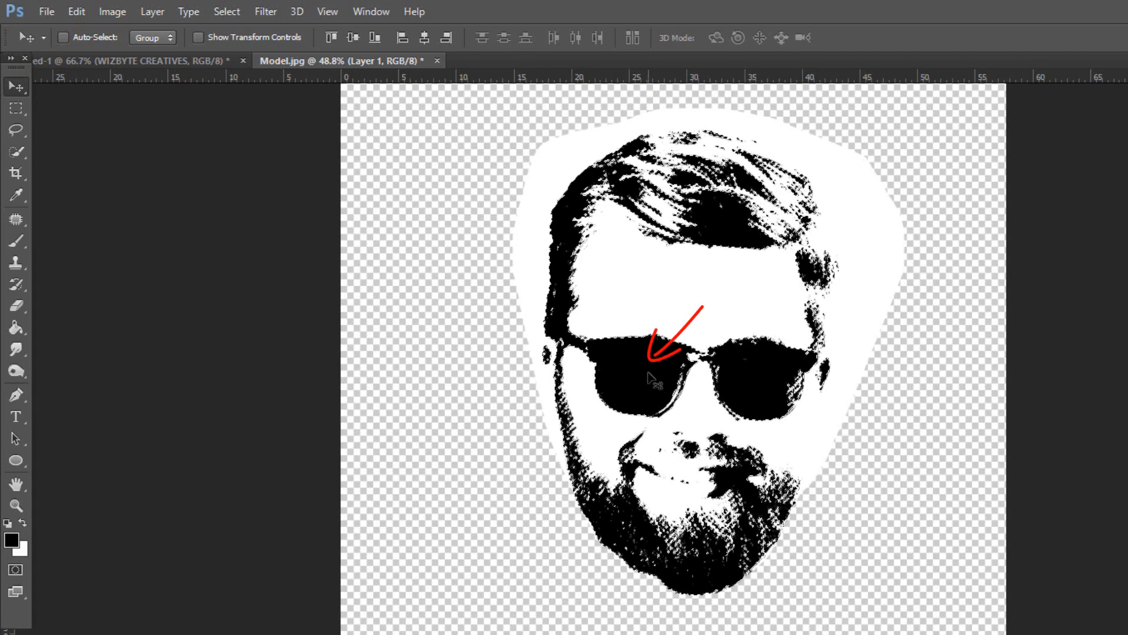
drag(649, 373, 689, 479)
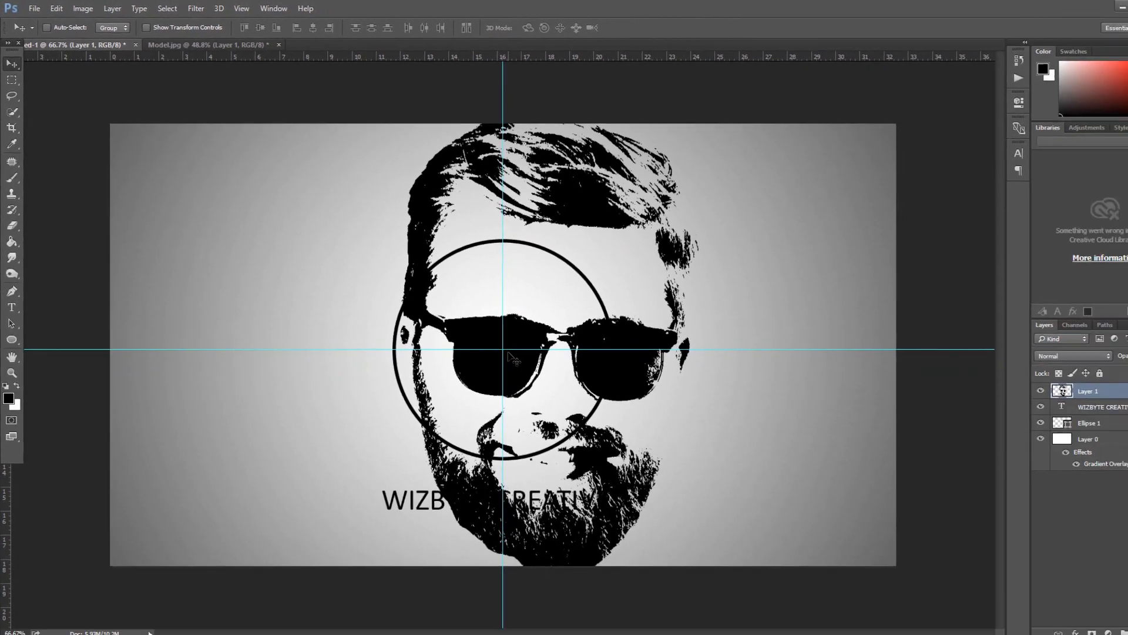
Scale the portrait proportionally to about 39.2% and centre it inside the circle on the guides.
key(ctrl+t)
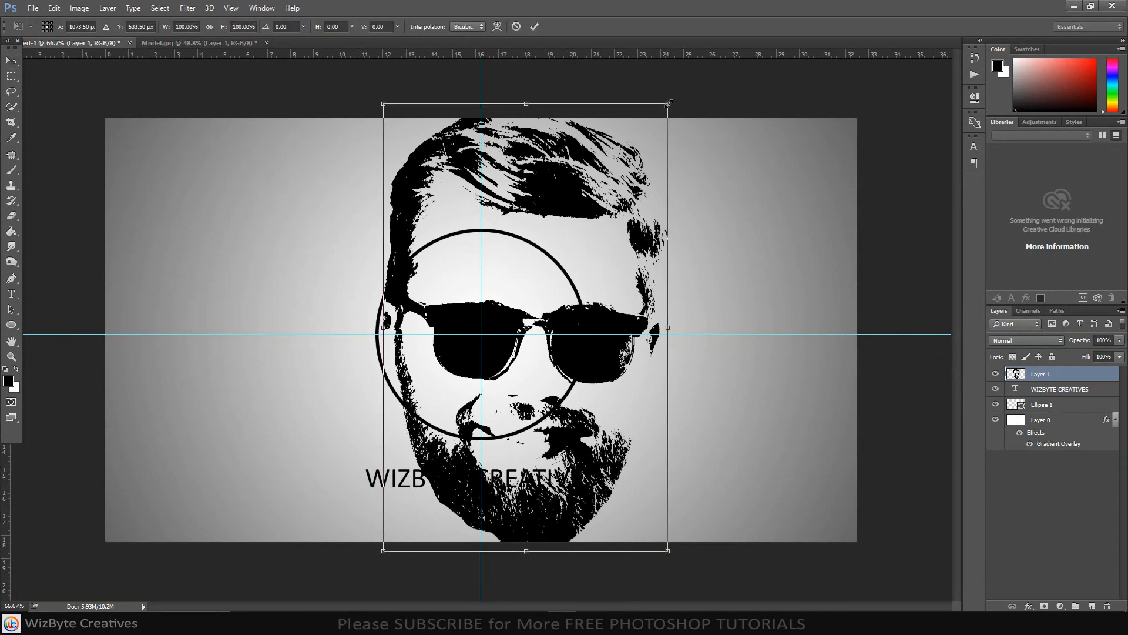
drag(668, 104, 588, 246)
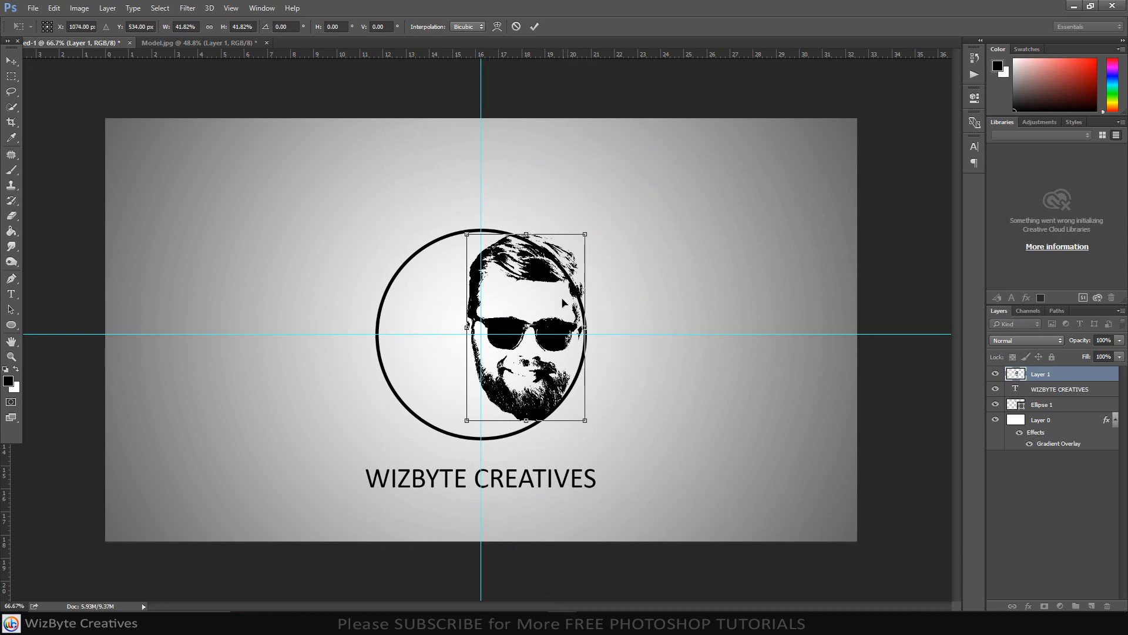
drag(562, 303, 517, 312)
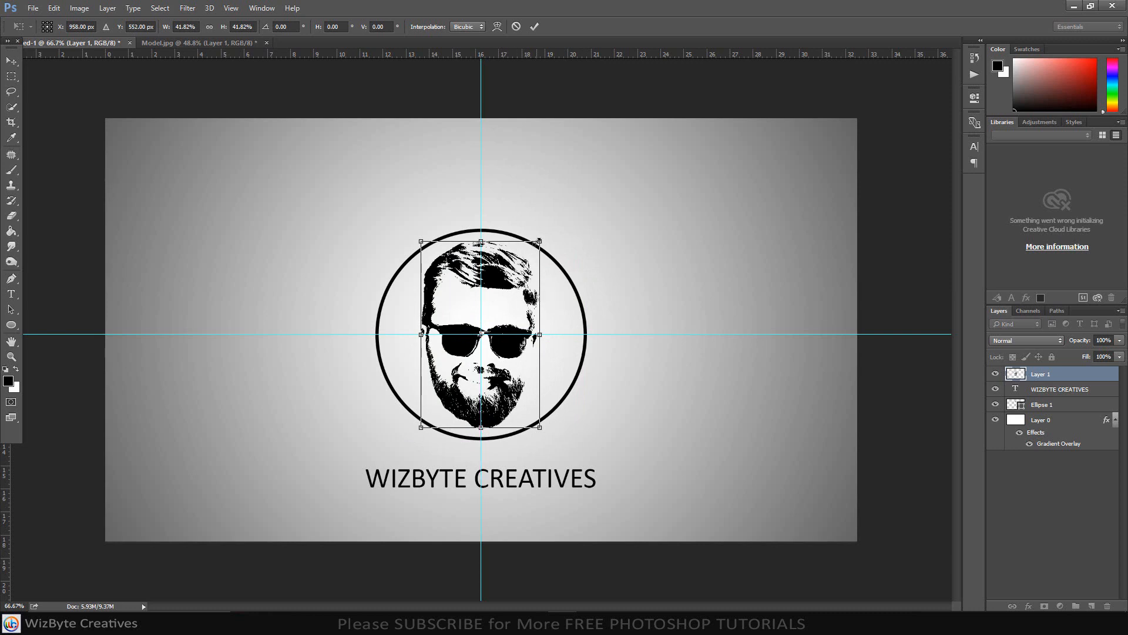
drag(539, 241, 530, 250)
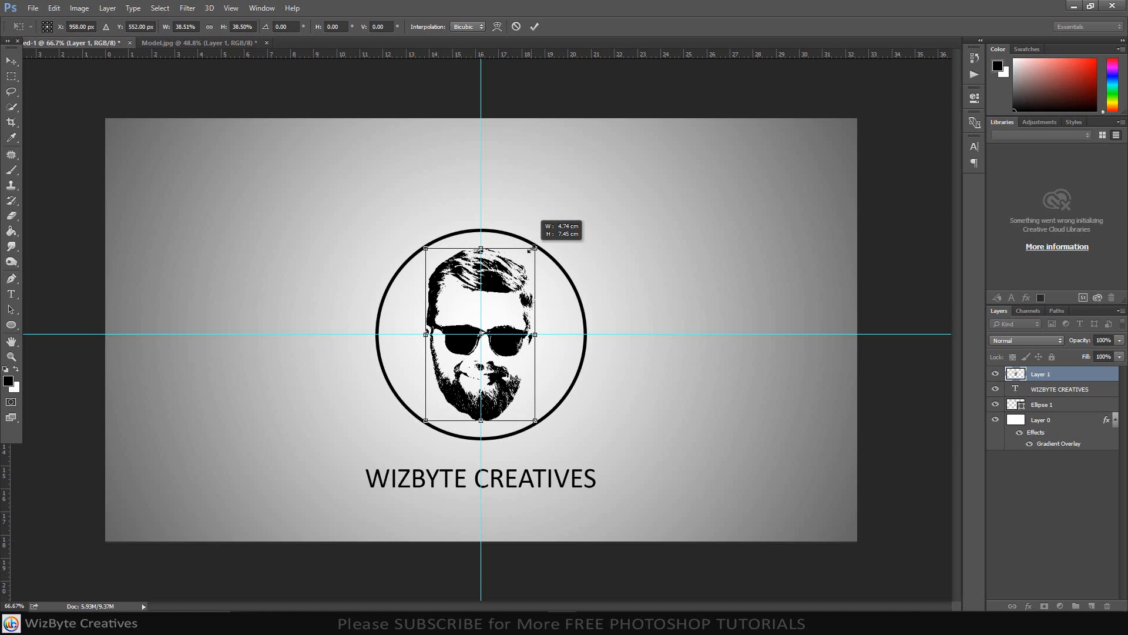
drag(529, 251, 532, 250)
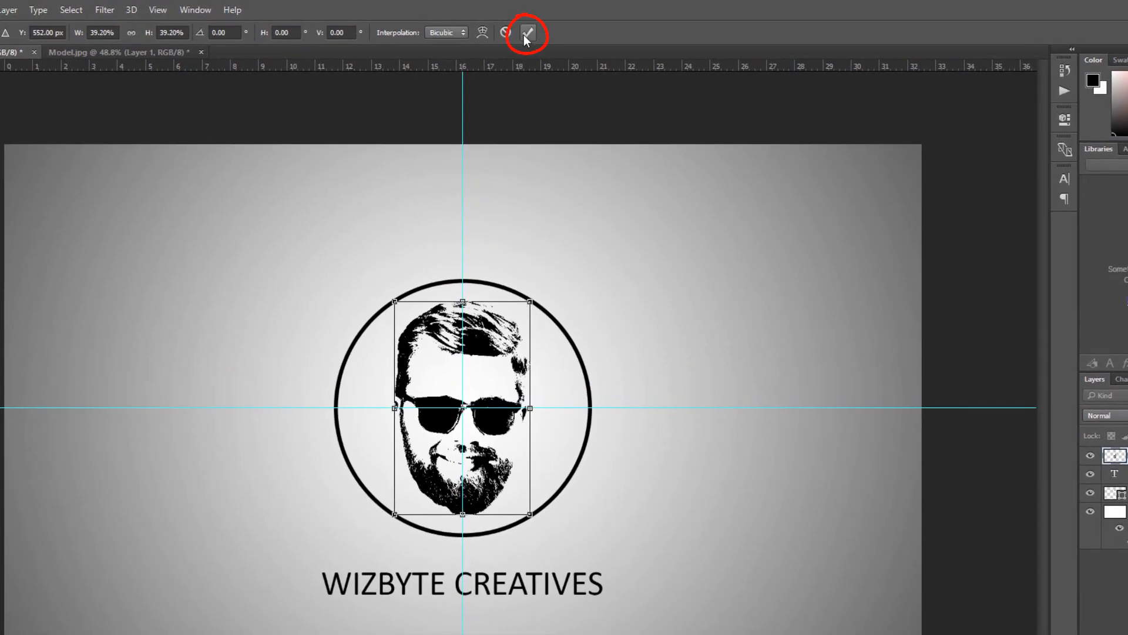
click(527, 33)
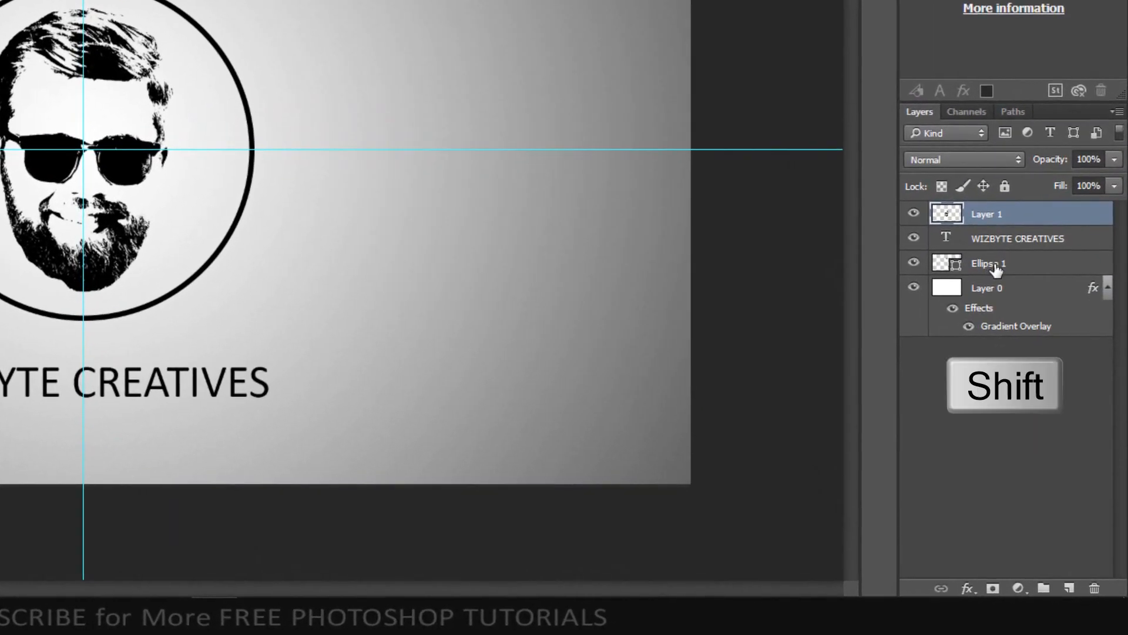
Group the portrait, text and circle layers, and place galaxy-image-1.jpg from the Make Your Face Logo folder above the group.
shift+click(997, 268)
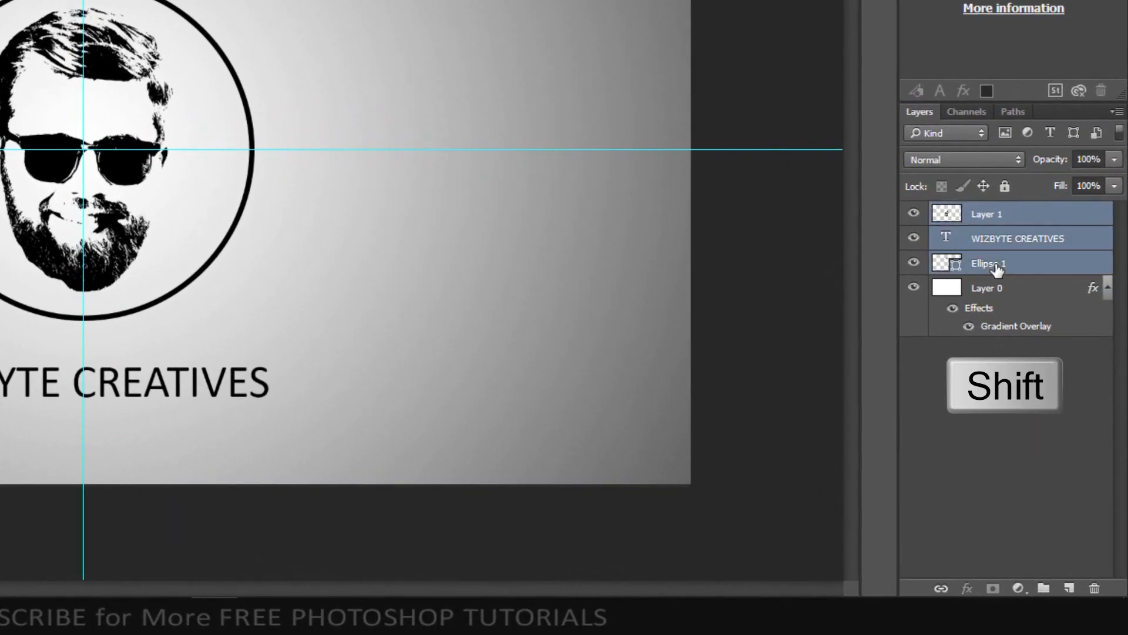
key(ctrl+g)
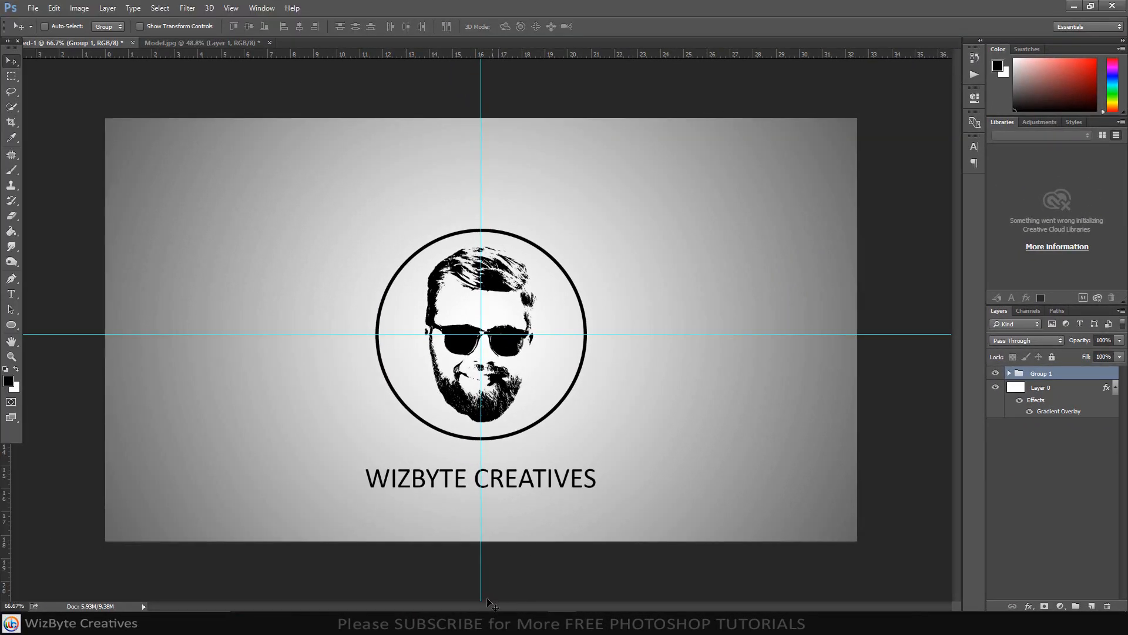
mouse_move(491, 623)
click(508, 573)
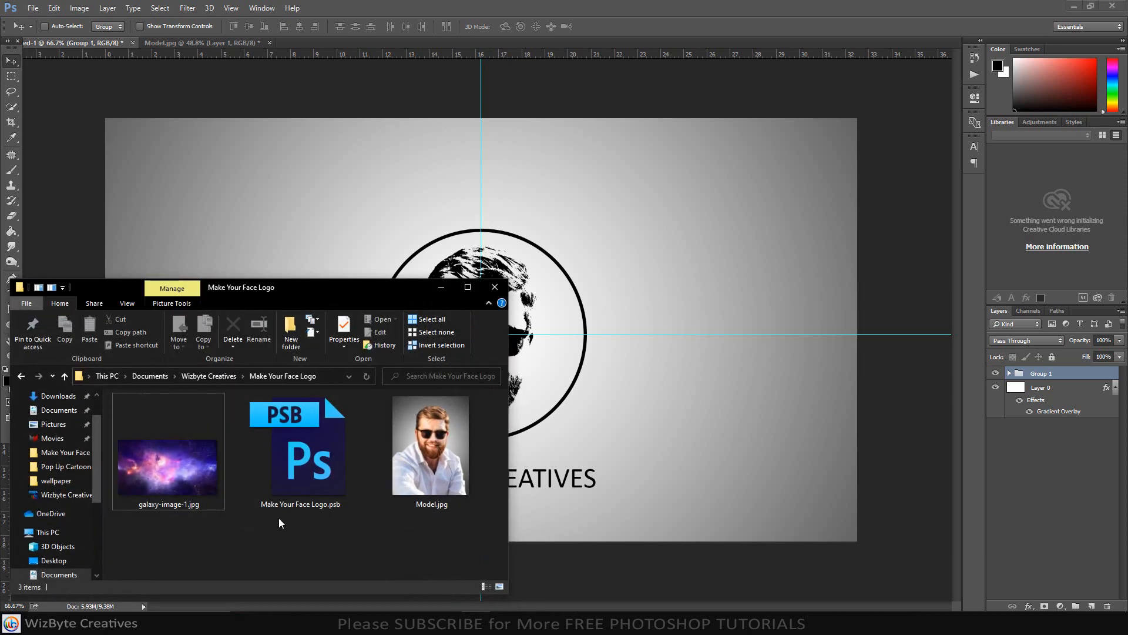
drag(179, 473, 595, 393)
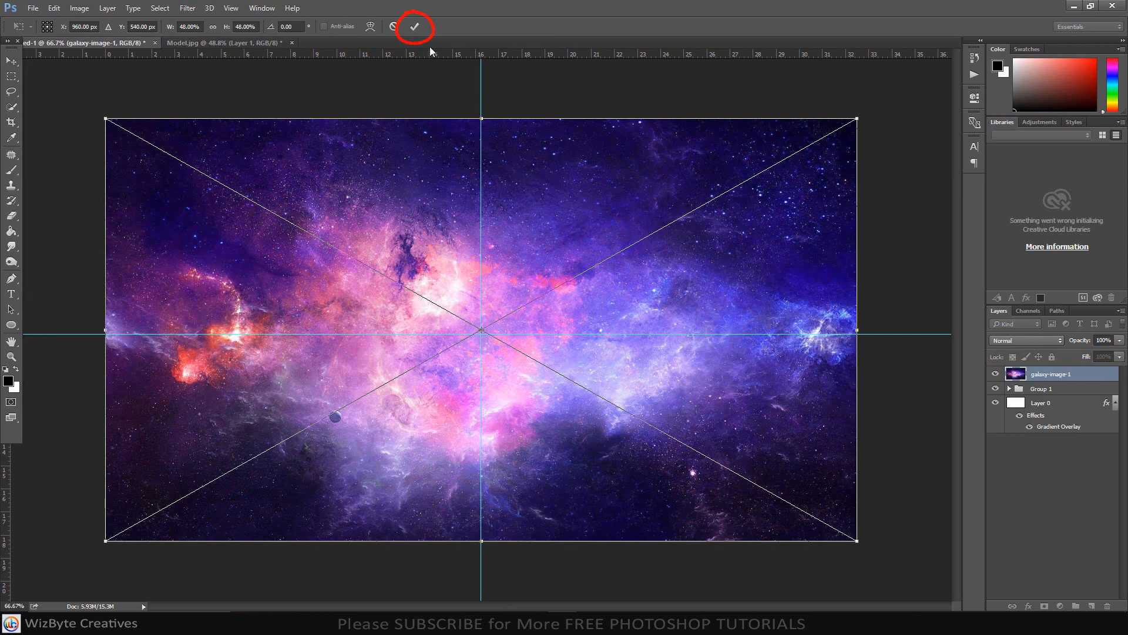
click(420, 27)
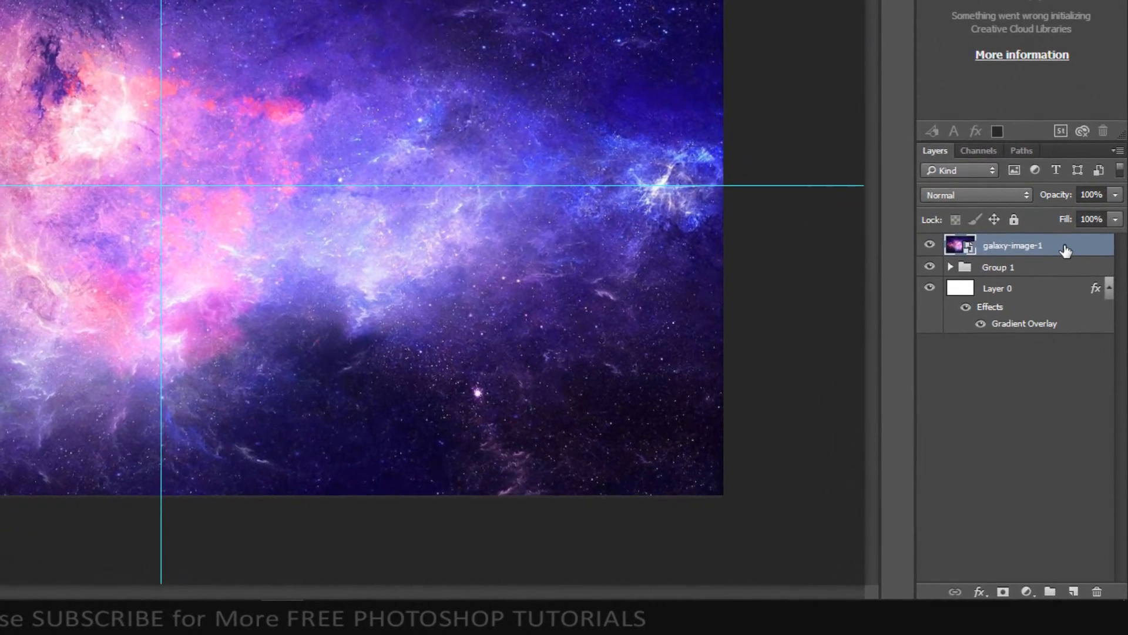
Clip the galaxy image to the logo group with a clipping mask and reposition it to adjust the logo's colours.
right_click(1064, 250)
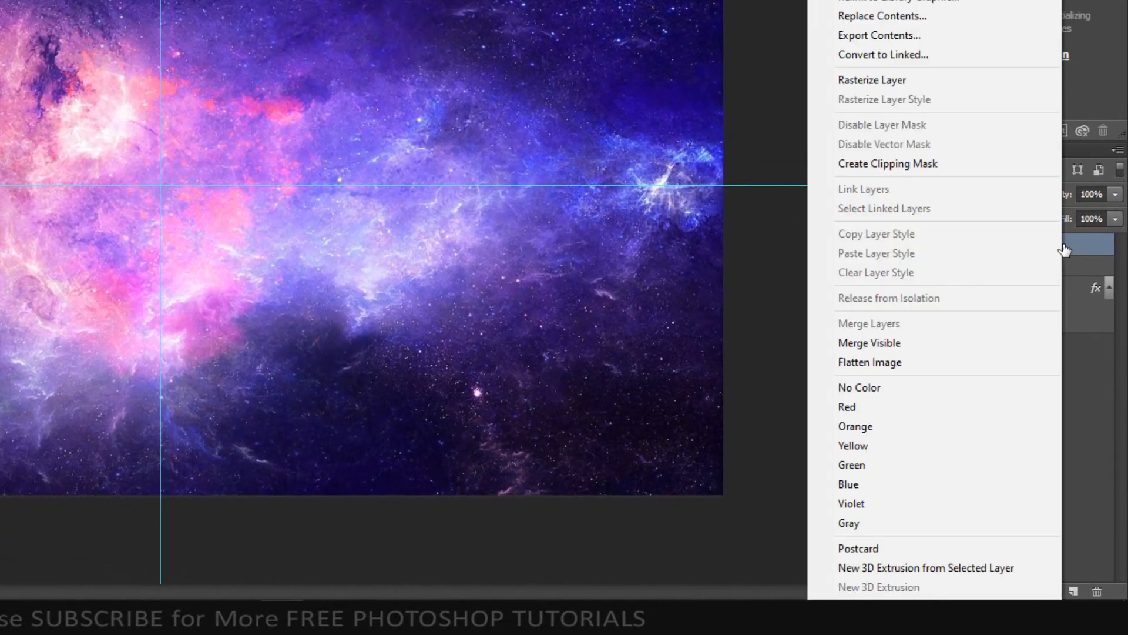
click(939, 166)
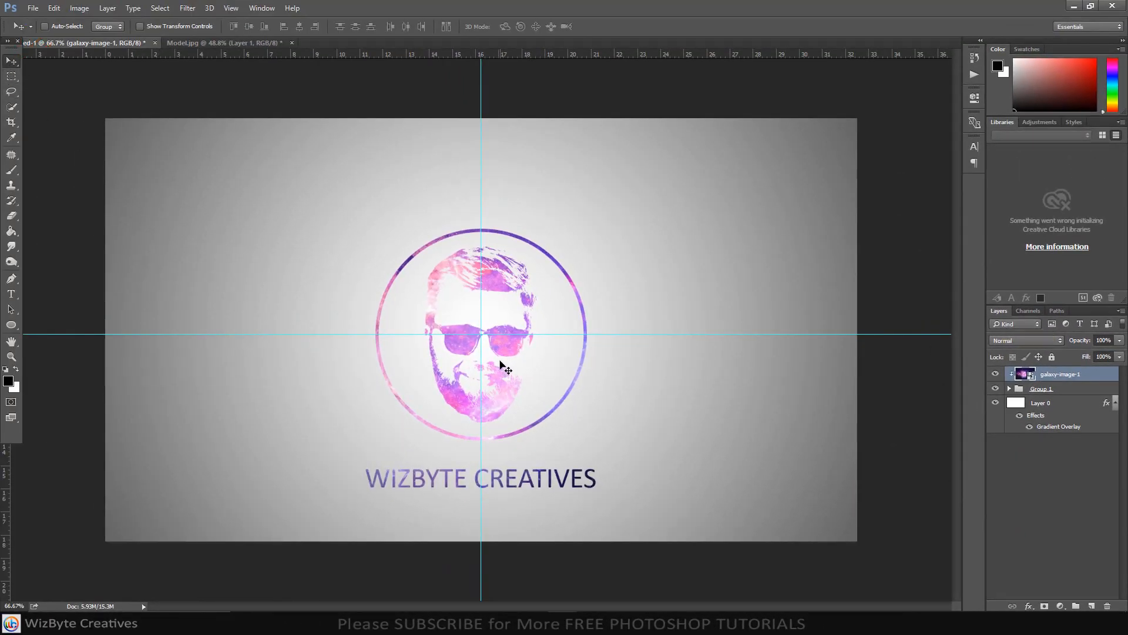
drag(514, 368, 492, 381)
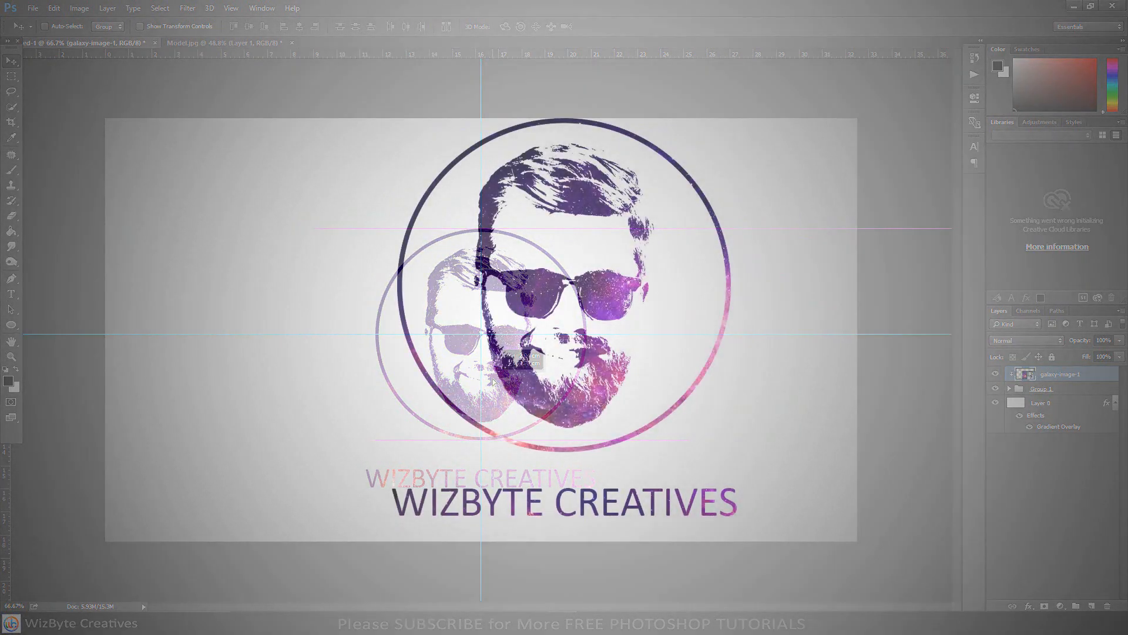